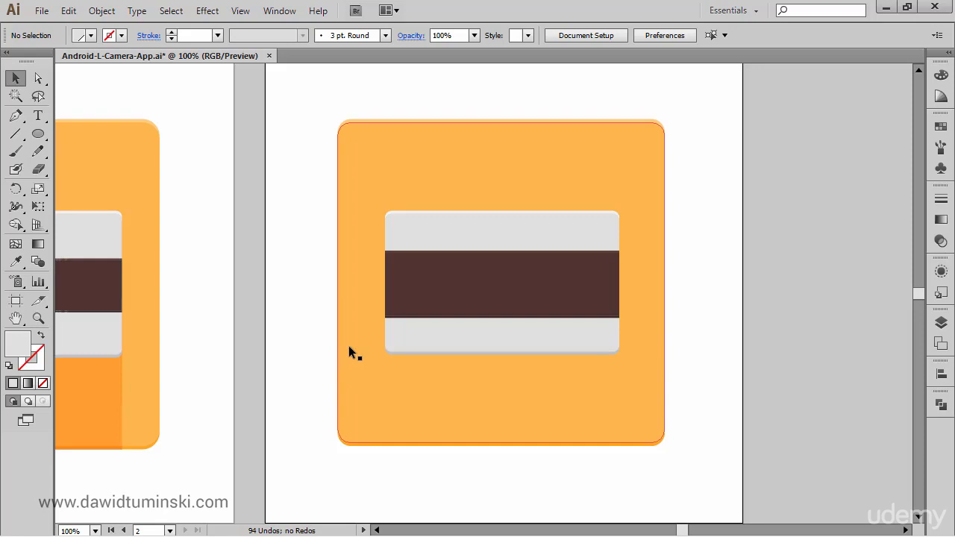
Step: Draw a circle centred on the camera body, taller than the stripe, with the stripe's dark brown fill
key("l")
key("ctrl+space")
left_click_drag(332, 121, 674, 450)
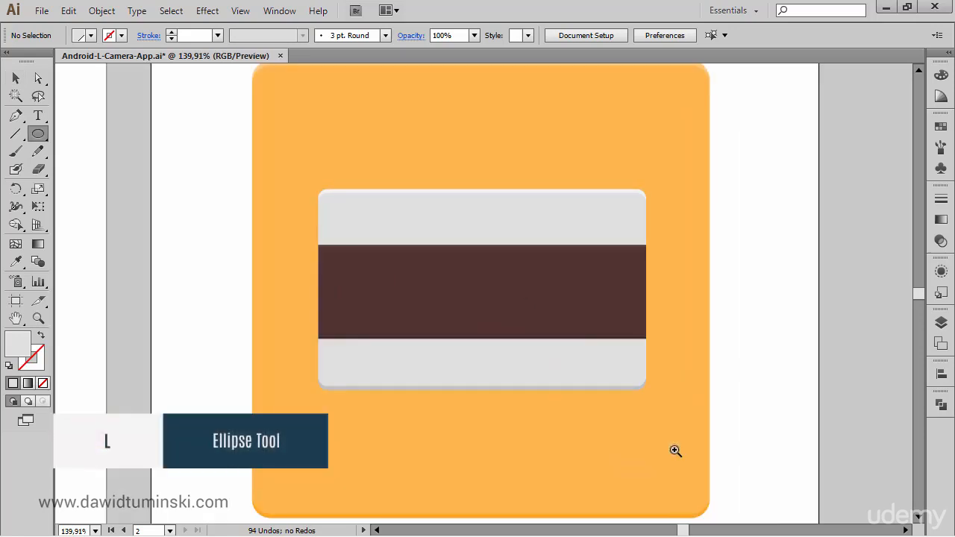
left_click(524, 287, "ctrl")
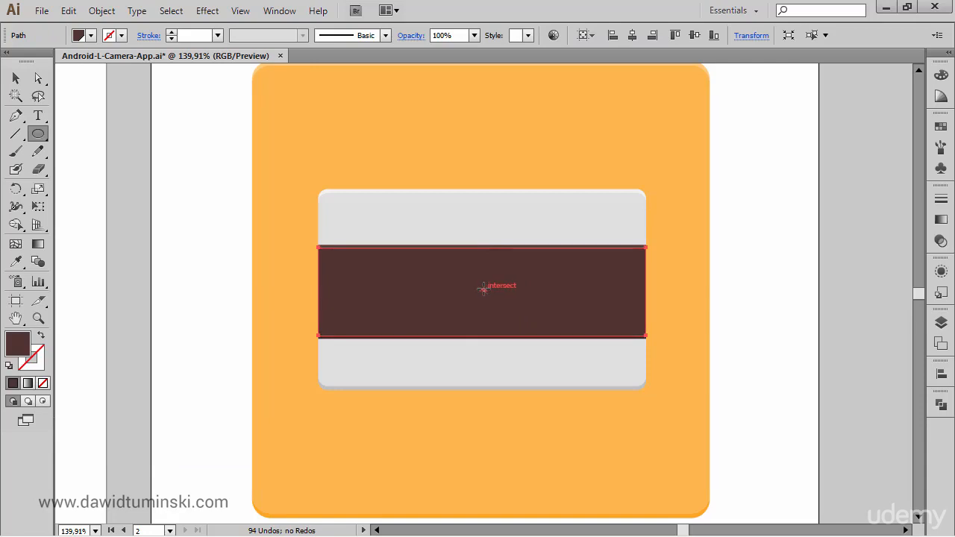
left_click_drag(481, 288, 556, 345)
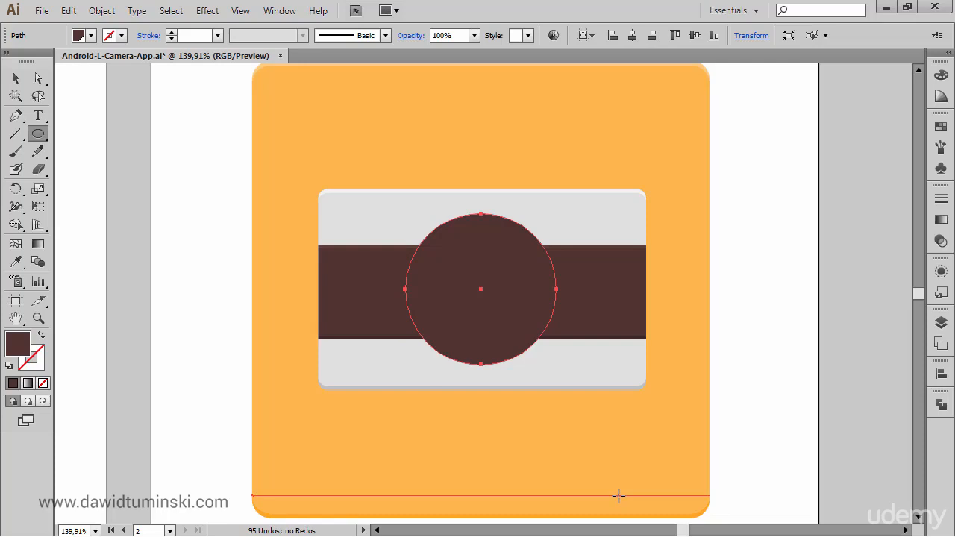
Step: Make a scaled copy of the circle at 100% horizontal and 94% vertical
key("s")
key("Return")
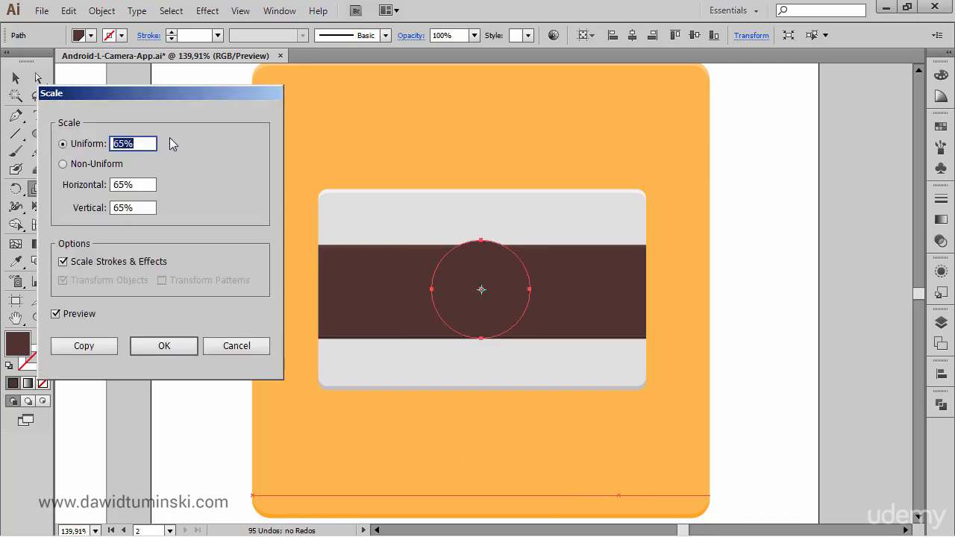
left_click(147, 207)
type("94")
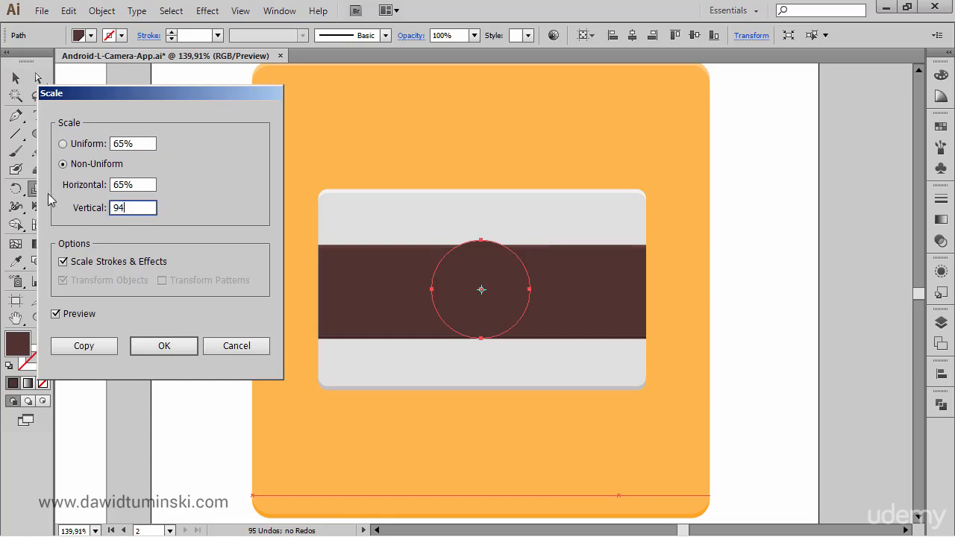
left_click(138, 184)
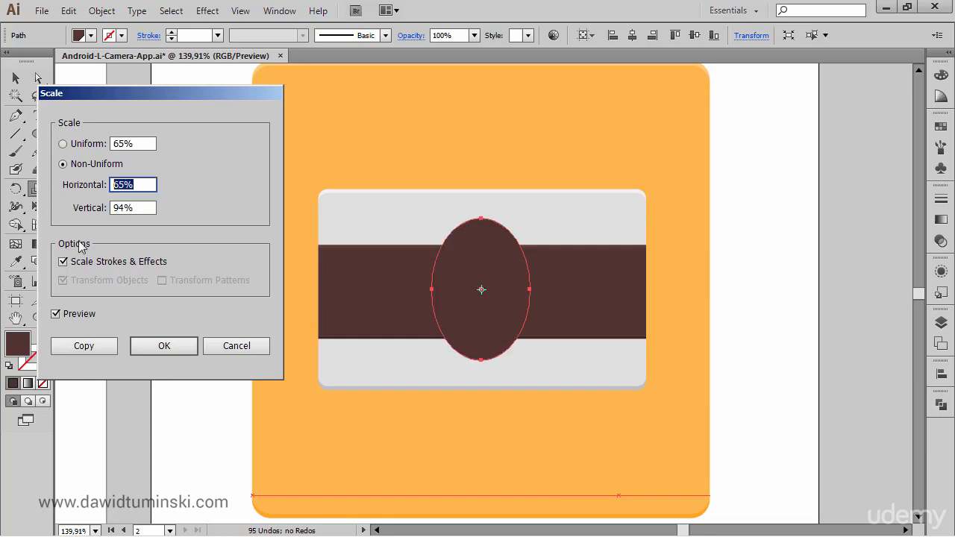
type("100")
left_click(84, 345)
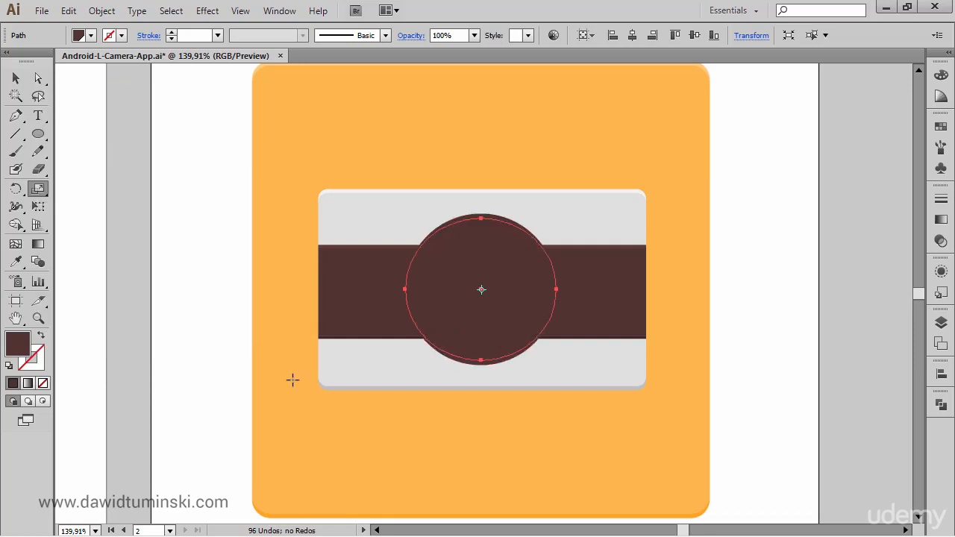
Step: Divide the circle and its flattened copy with Pathfinder and ungroup the resulting pieces
left_click(501, 362, "ctrl+shift")
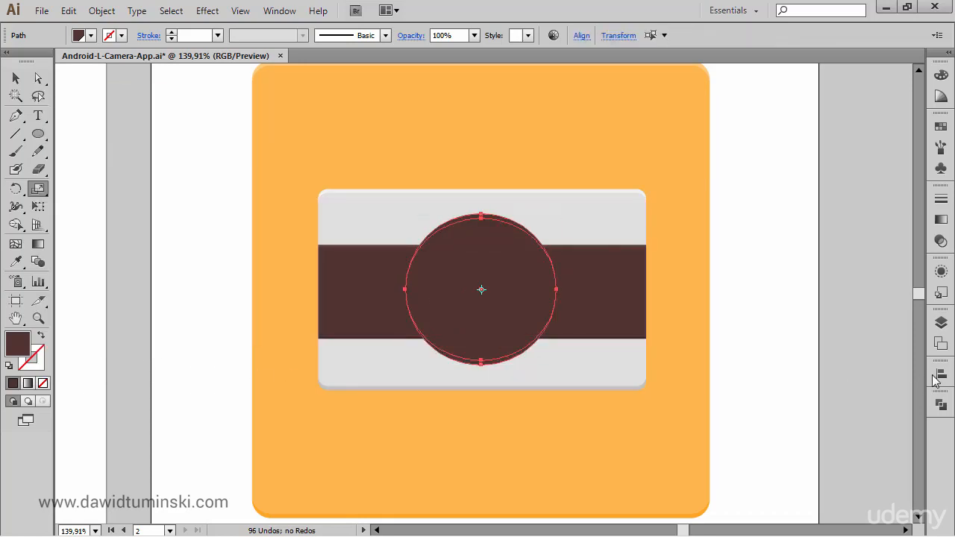
left_click(941, 403)
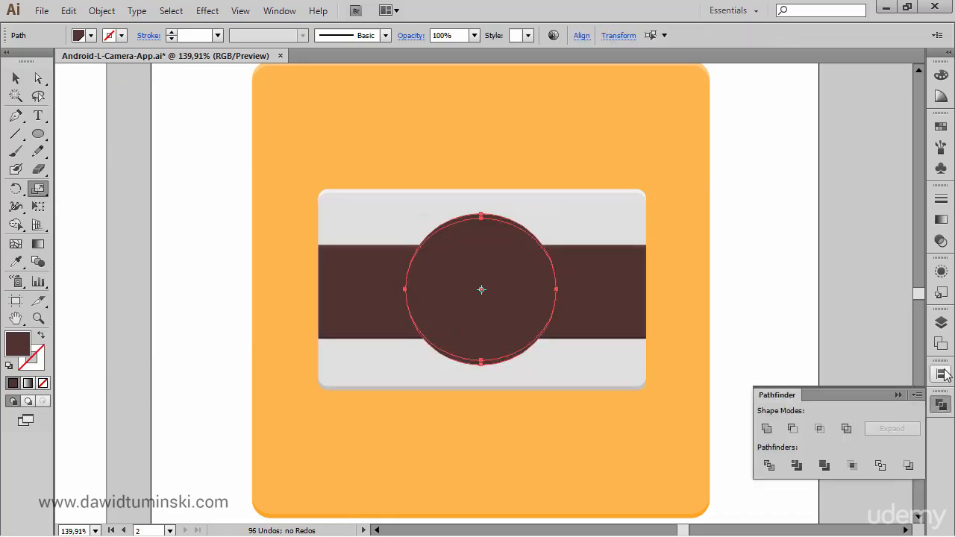
left_click(769, 466)
left_click(101, 10)
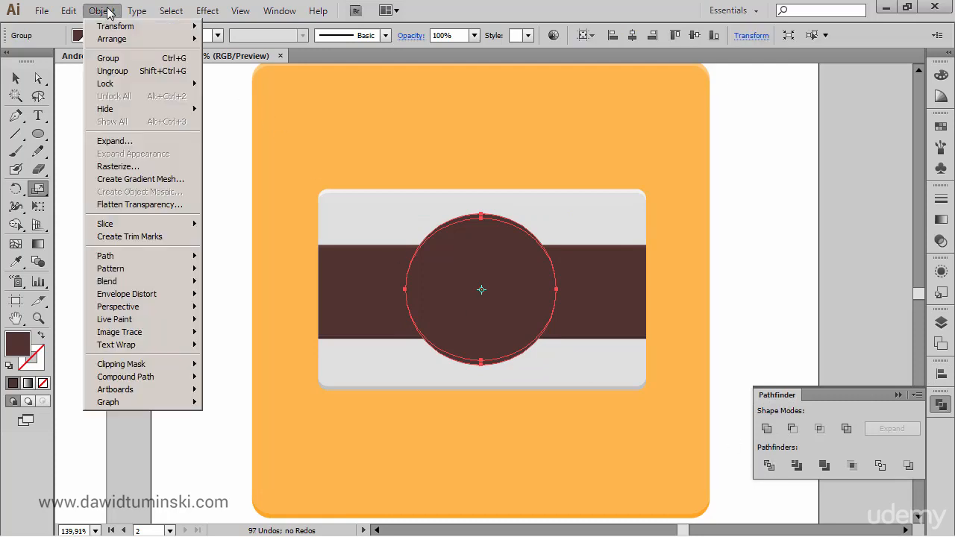
left_click(120, 70)
left_click(897, 394)
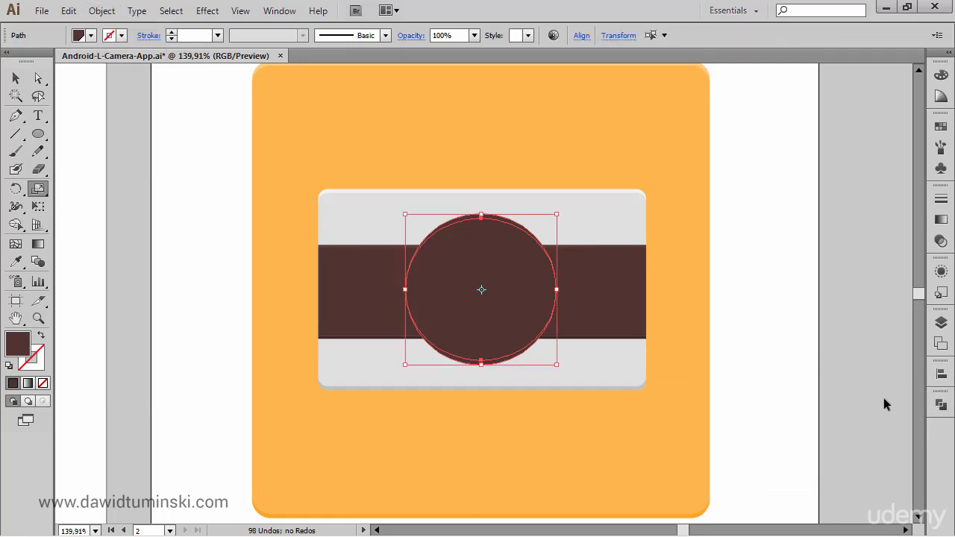
Step: Fill the central ellipse with the light grey sampled from the camera body
left_click(828, 407, "ctrl")
left_click(473, 289, "ctrl")
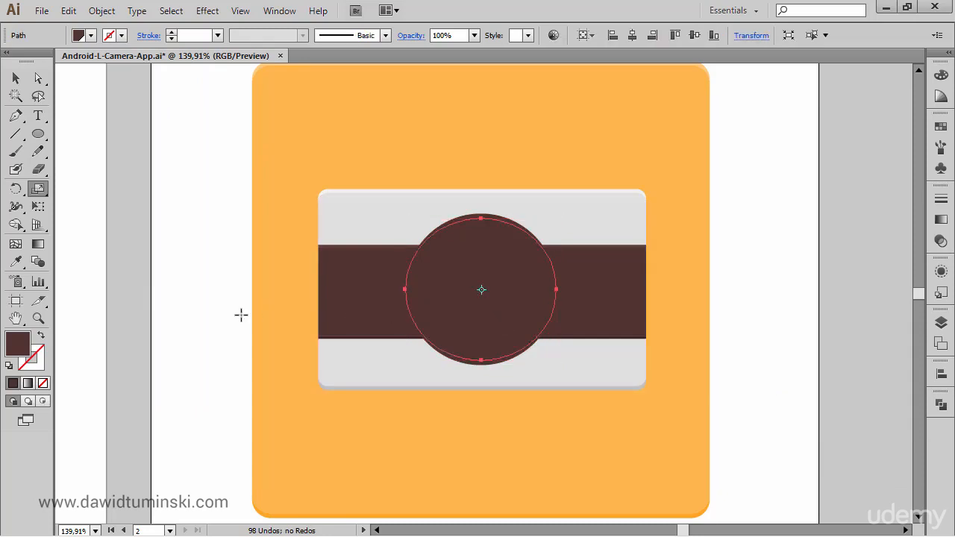
left_click(16, 261)
left_click(326, 204)
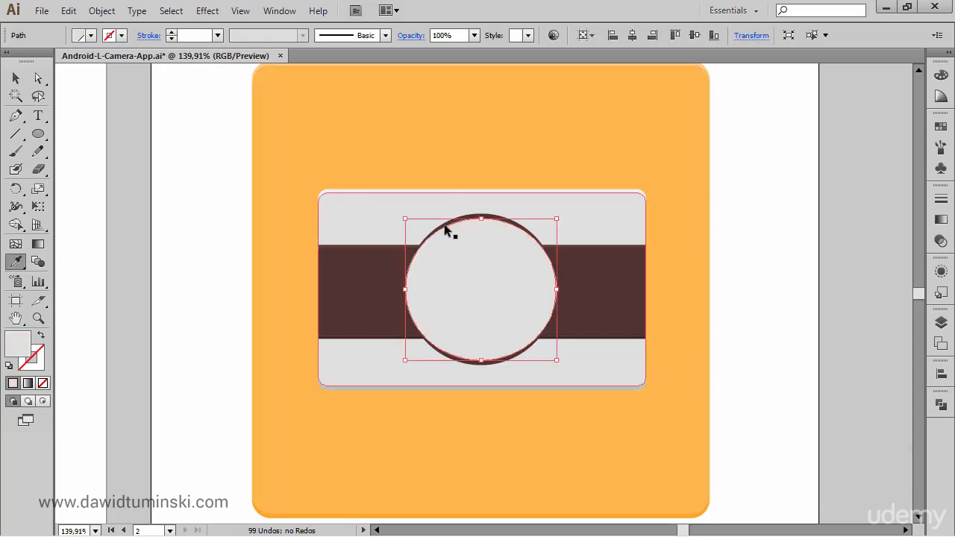
Step: Colour the lens ring's upper crescent with the body's highlight grey and its lower crescent with the body's shadow grey
left_click(491, 216, "ctrl")
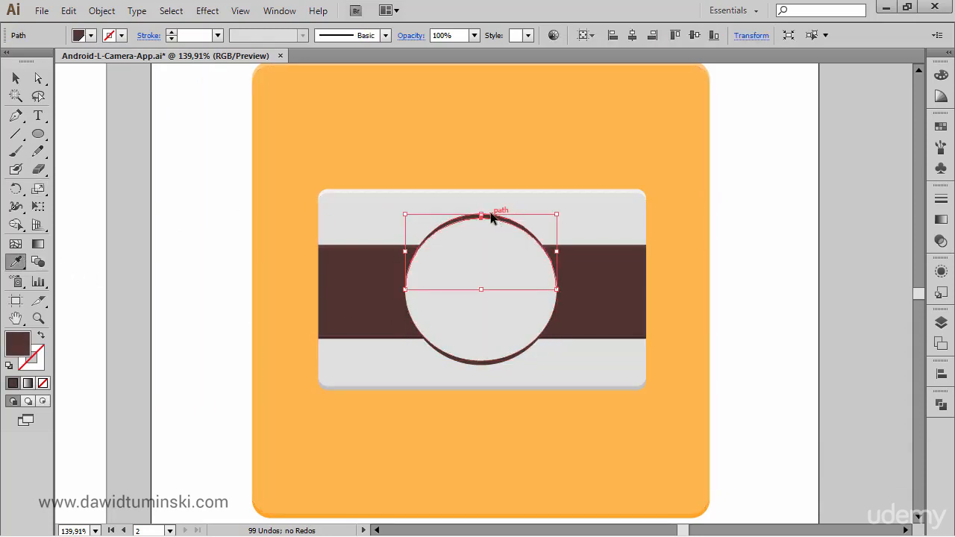
left_click(502, 192)
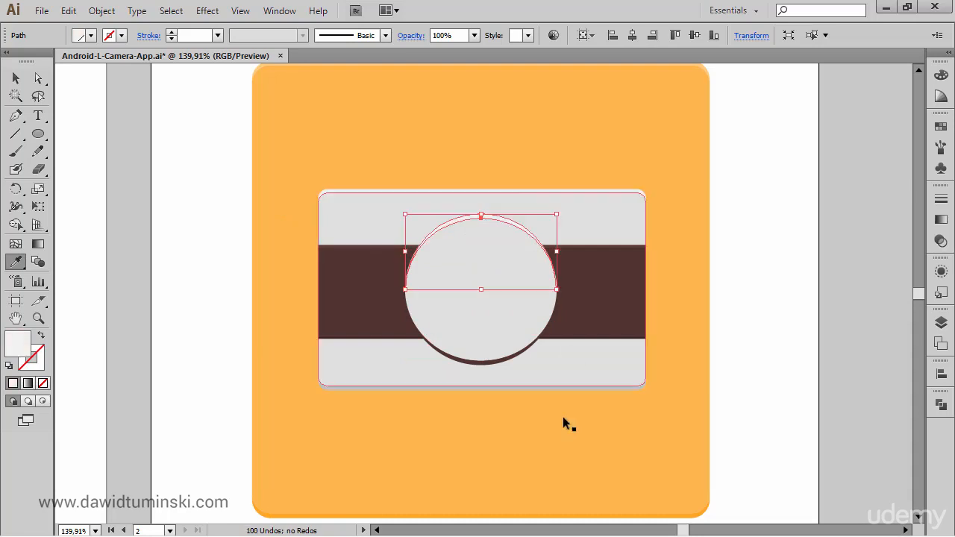
left_click(503, 361, "ctrl")
left_click(510, 381)
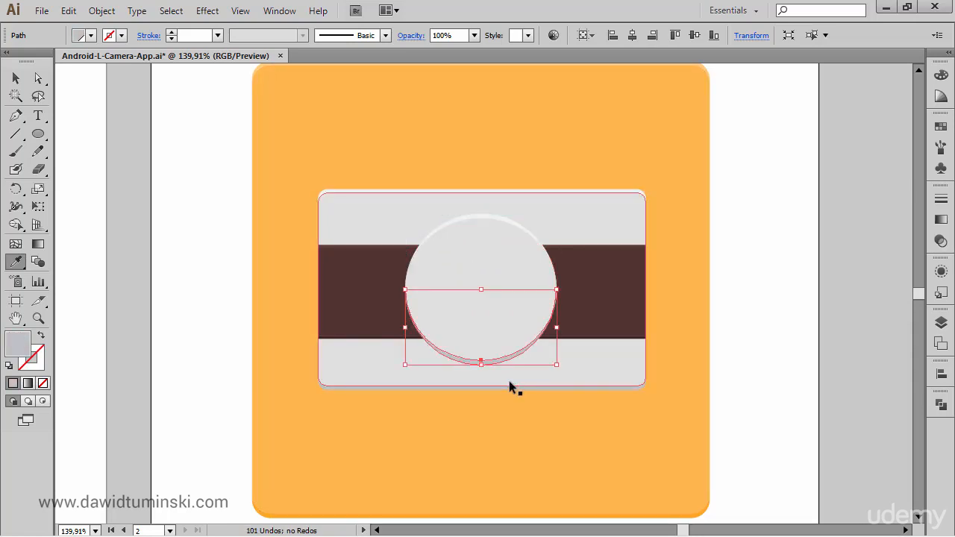
Step: Make a uniformly scaled copy of the ellipse and both crescents at 66%
left_click(503, 218, "ctrl+shift")
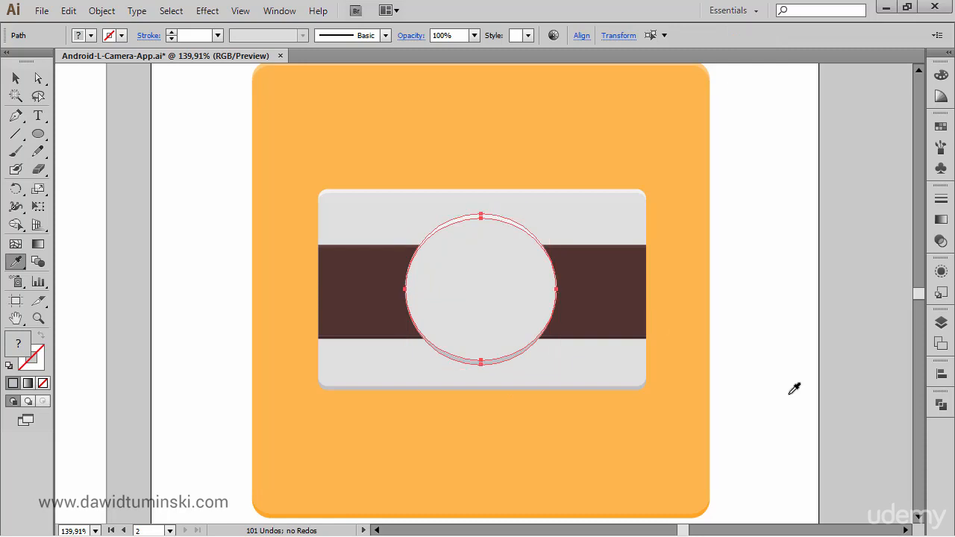
key("s")
key("Return")
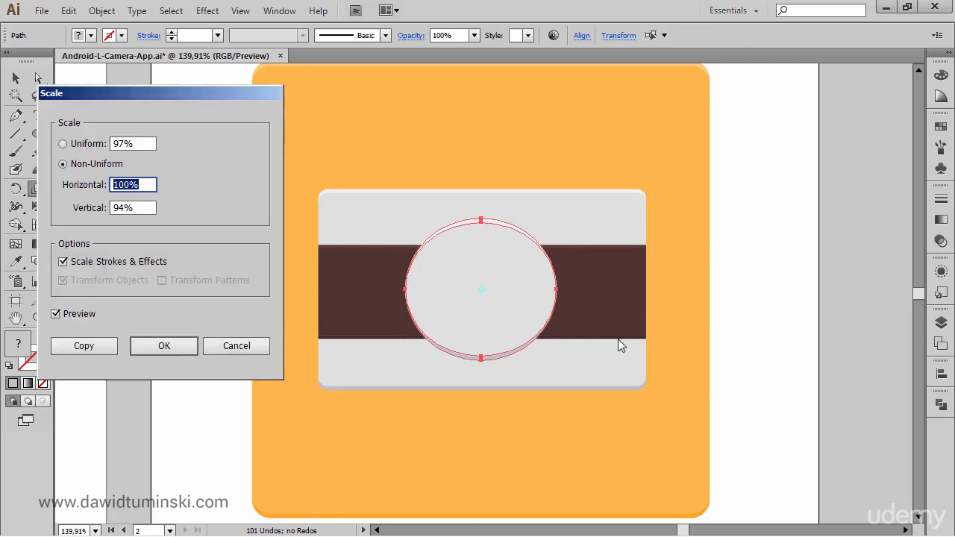
left_click(63, 144)
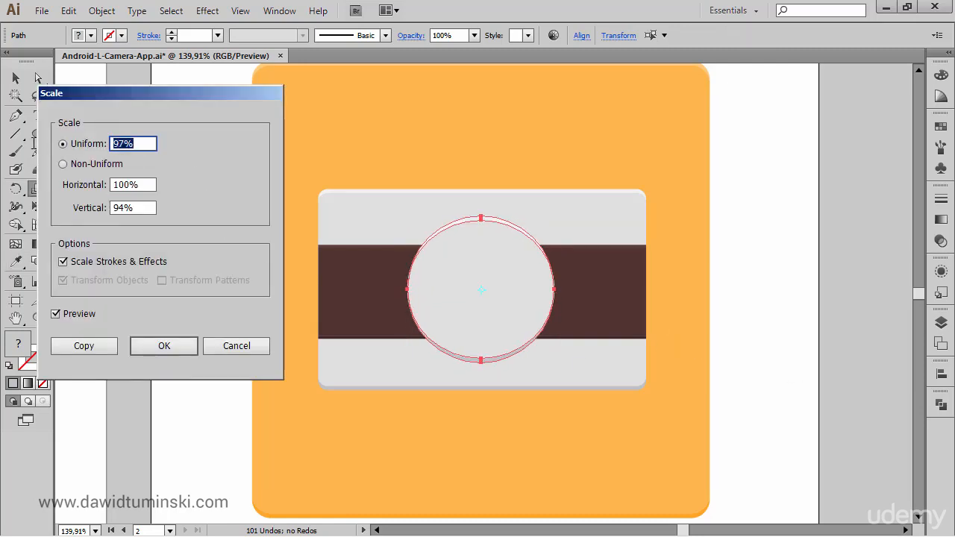
type("90")
key("Tab")
key("shift+Down")
key("shift+Down")
key("shift+Down")
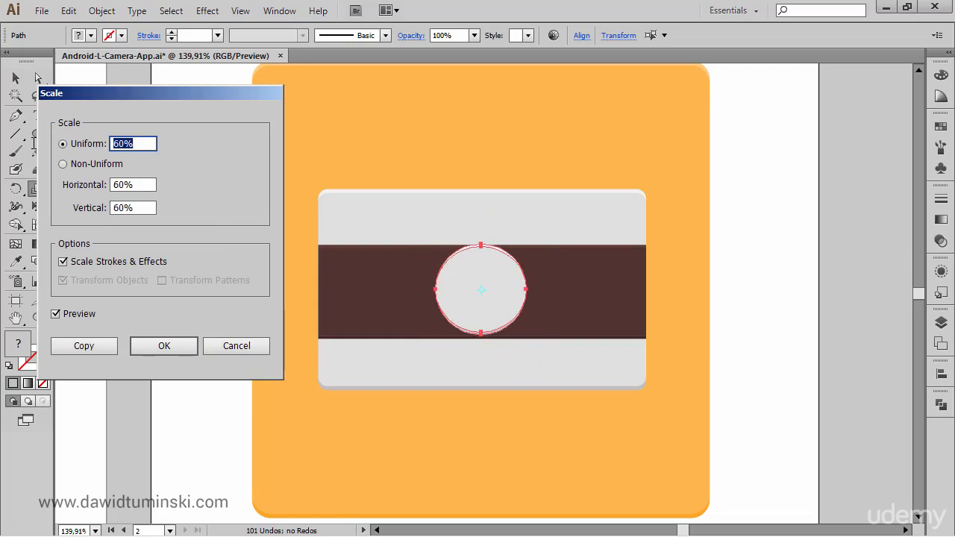
key("Up")
key("Up")
key("Up")
key("Up")
key("Up")
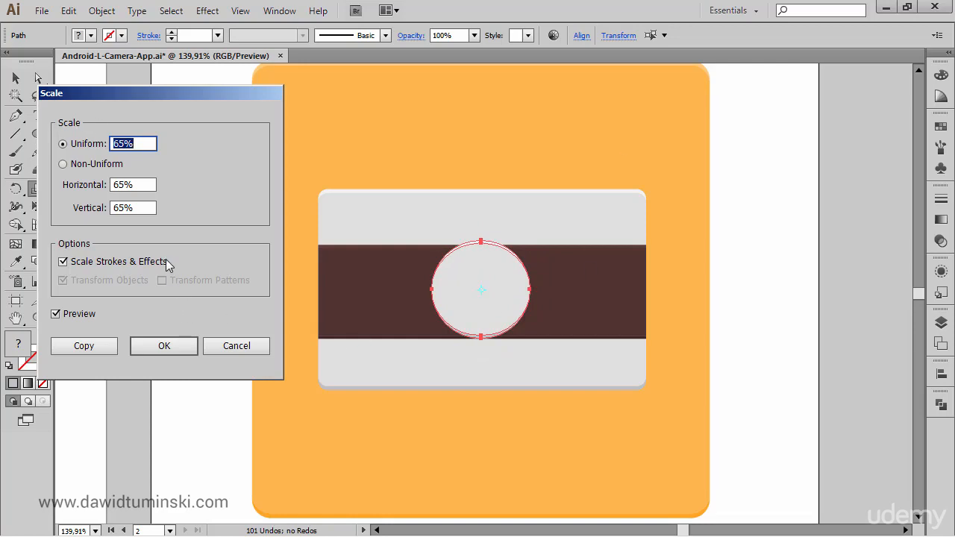
key("Up")
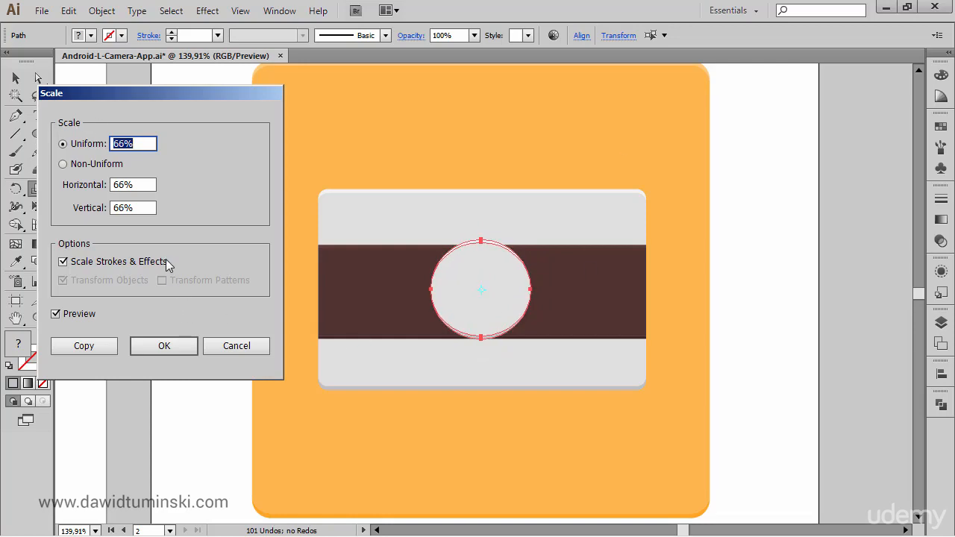
left_click(115, 351)
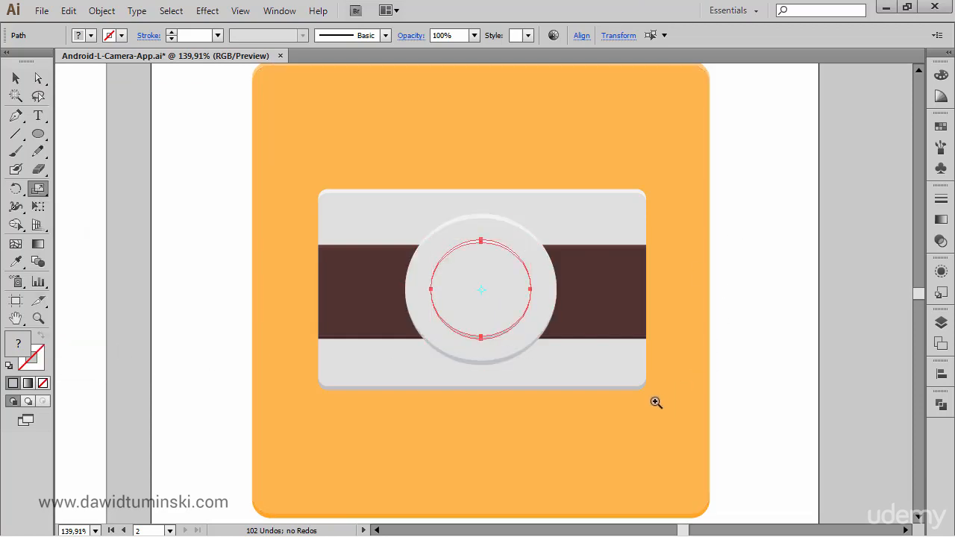
Step: Fill the central ellipse of the smaller lens copy with the dark blue-grey swatch
left_click_drag(643, 406, 316, 168)
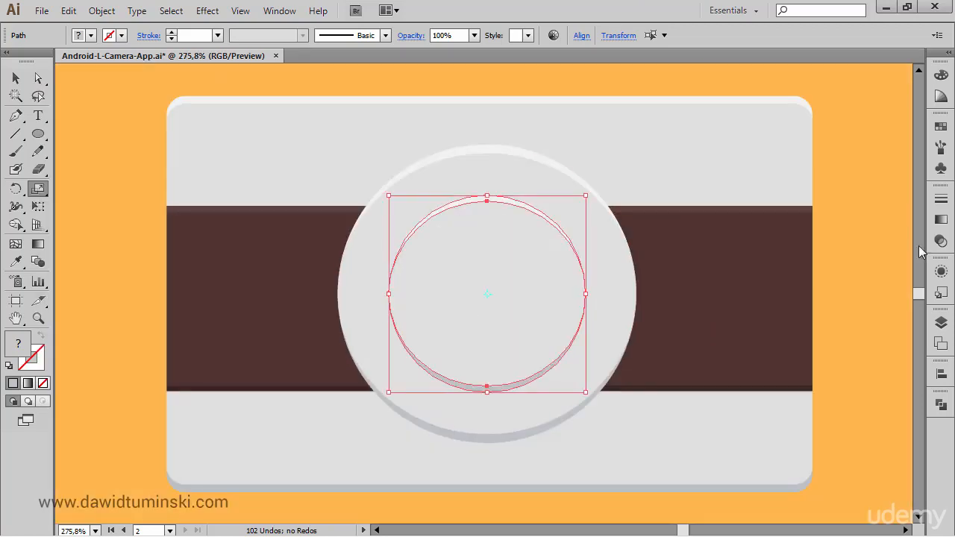
left_click(886, 247, "ctrl")
left_click(533, 270, "ctrl")
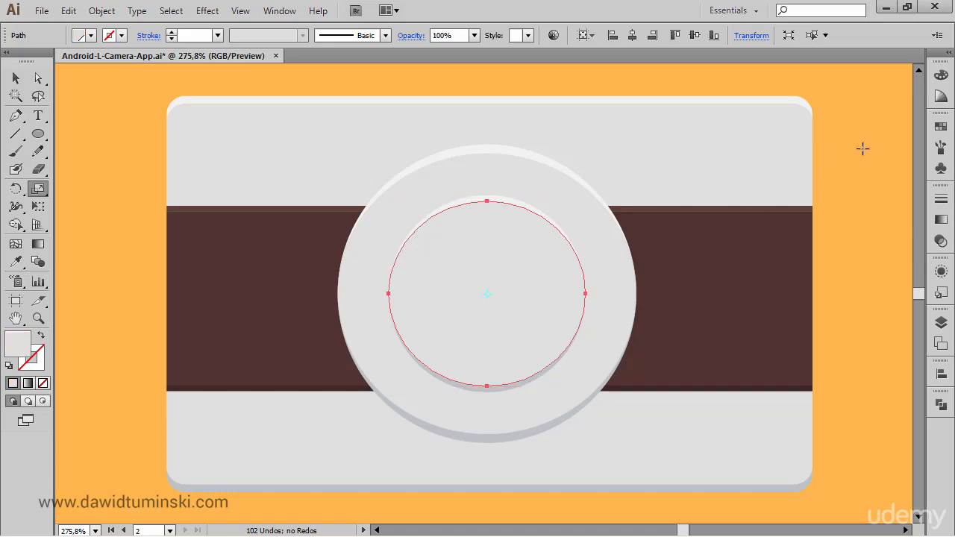
left_click(940, 127)
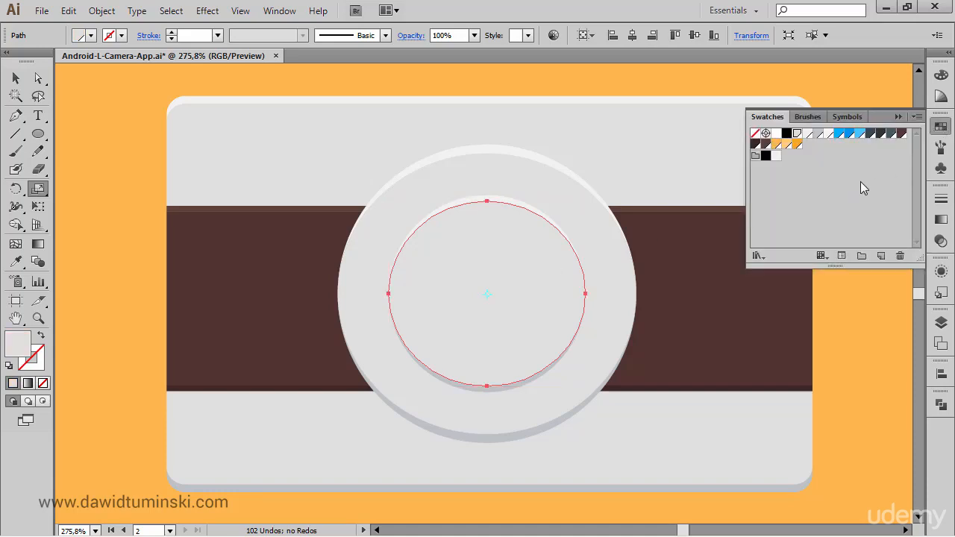
left_click(870, 133)
Step: Give the smaller lens's upper crescent the lighter blue-grey swatch and its lower crescent the darkest blue-grey swatch
left_click(488, 201)
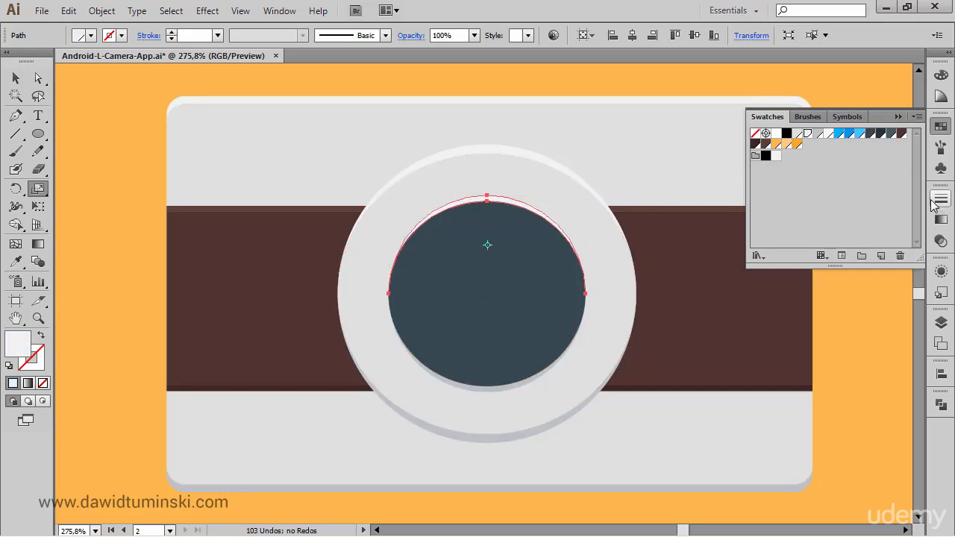
left_click(891, 135)
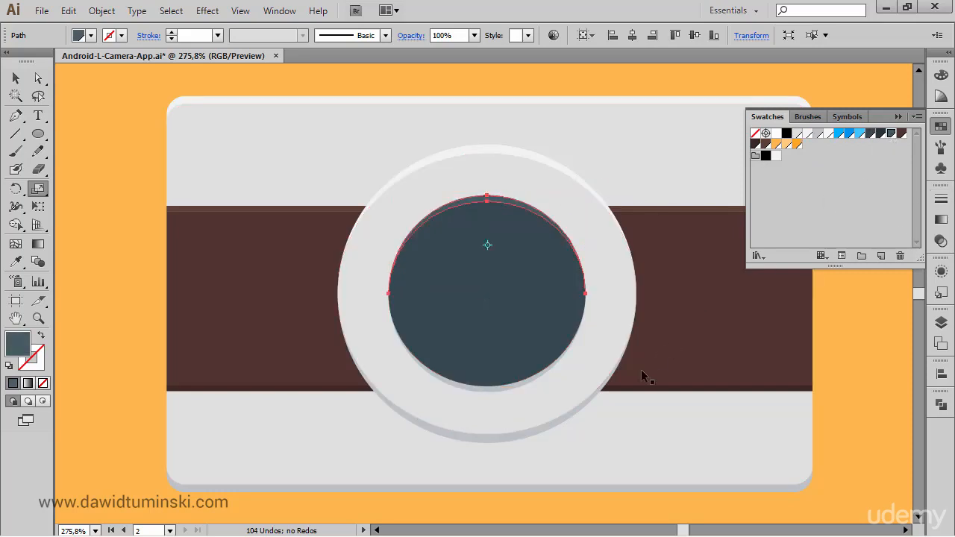
left_click(523, 383, "ctrl")
left_click(881, 134)
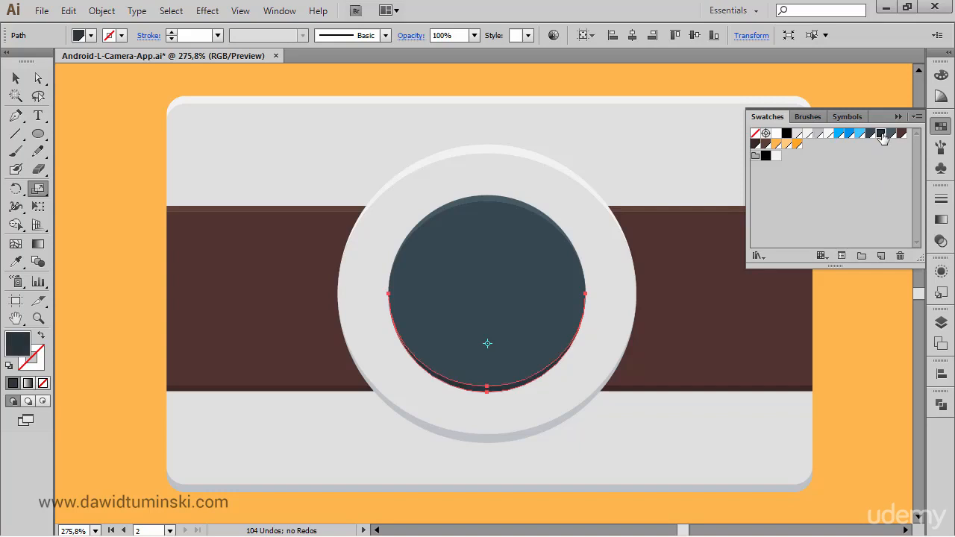
Step: Make a uniformly scaled copy of the dark ellipse and its two crescents at 50%
left_click(488, 235, "ctrl+shift")
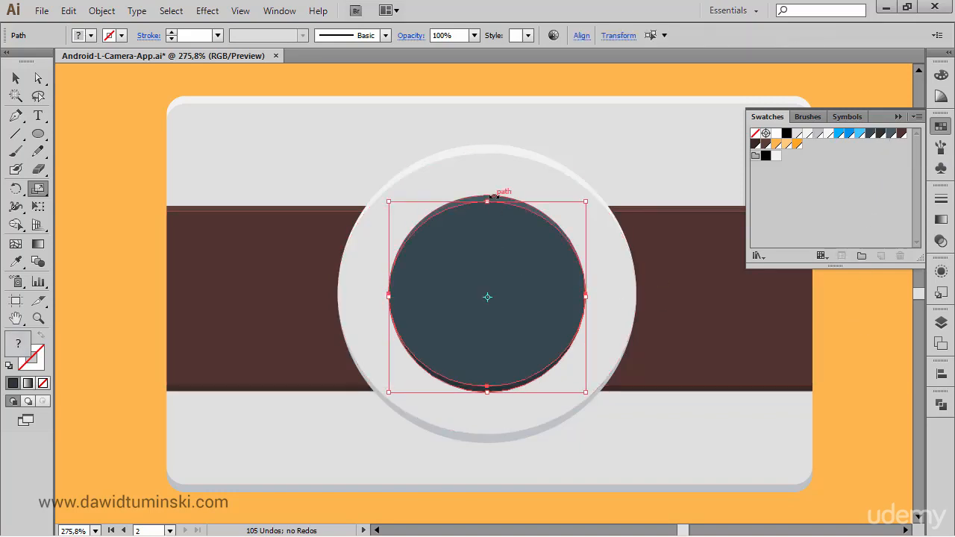
left_click(497, 196, "ctrl+shift")
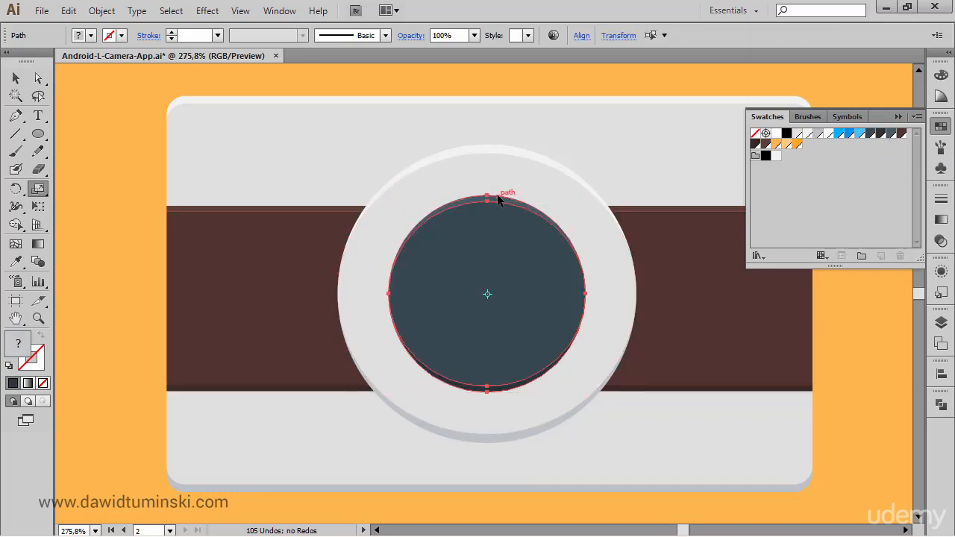
key("Return")
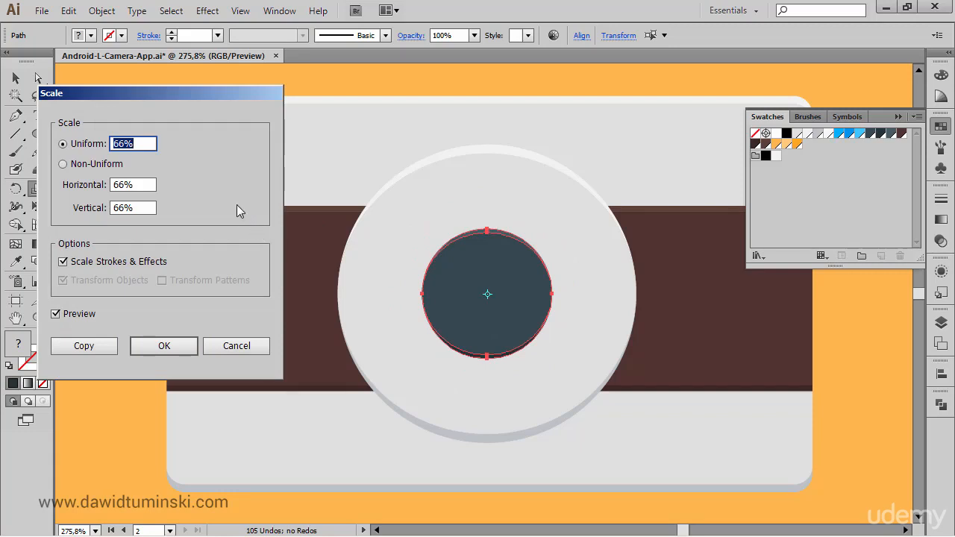
type("50")
key("Tab")
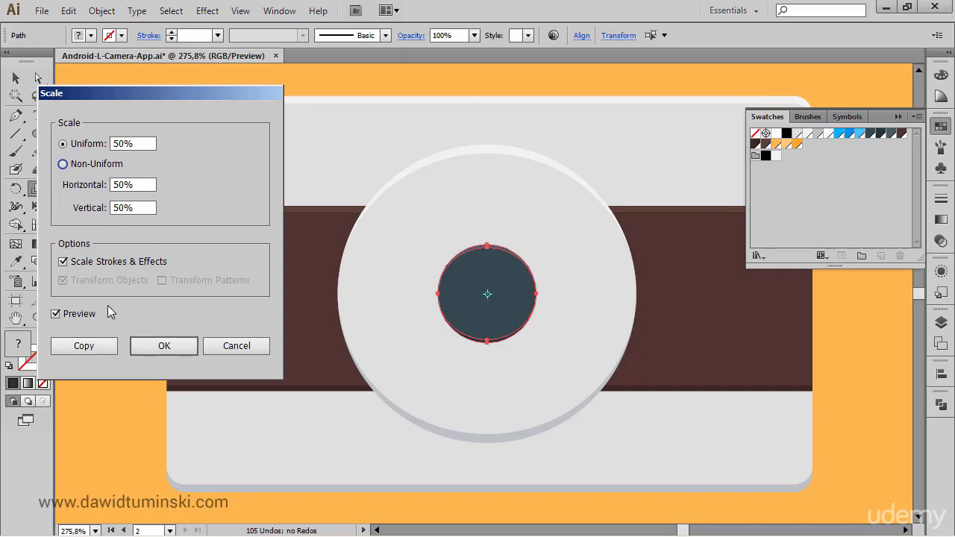
left_click(106, 347)
key("ctrl+shift+b")
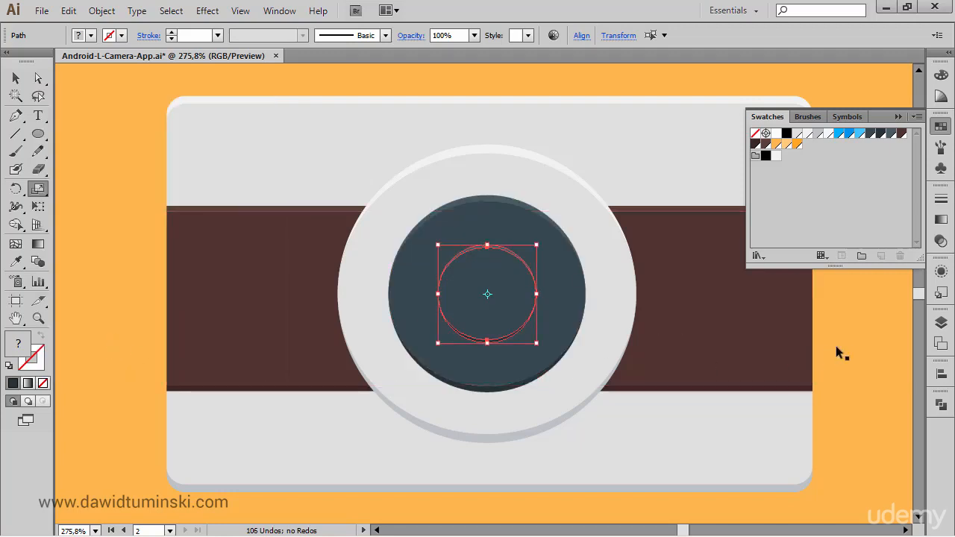
left_click(661, 283, "ctrl")
left_click(663, 300, "ctrl")
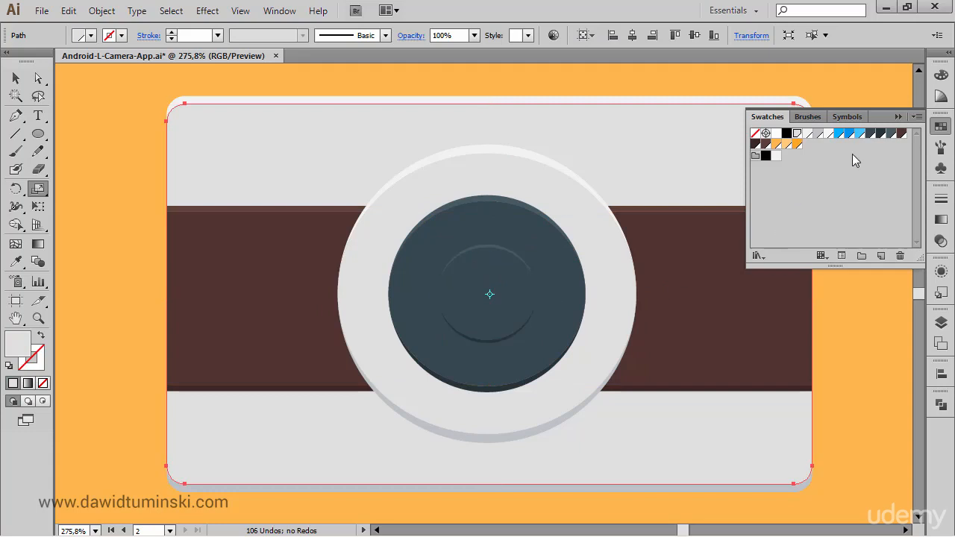
Step: Fill the central ellipse of the smallest lens copy with the medium bright blue swatch
left_click(839, 133)
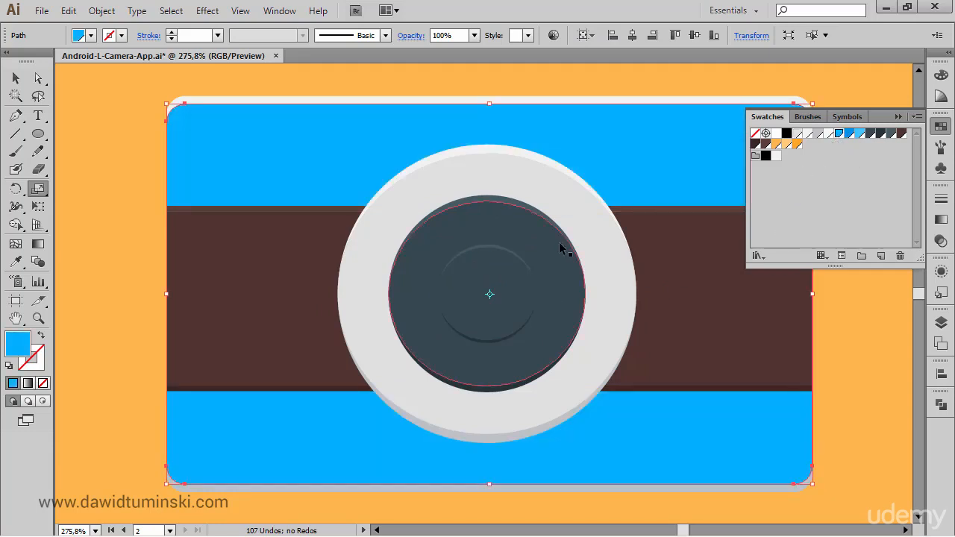
key("ctrl+z")
left_click(477, 260)
left_click(839, 133)
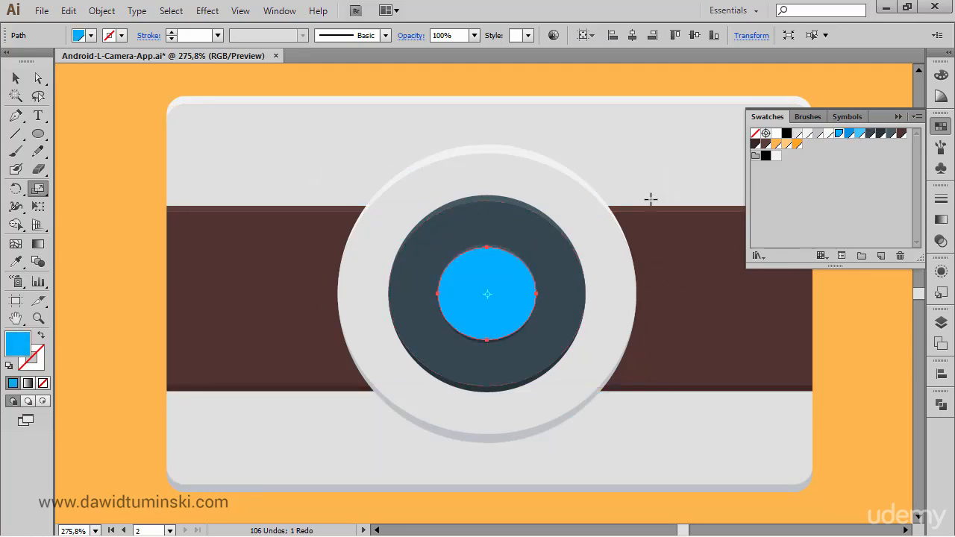
Step: Give the blue lens's upper crescent the lighter blue swatch and its lower crescent the darker blue swatch
left_click(498, 245, "ctrl")
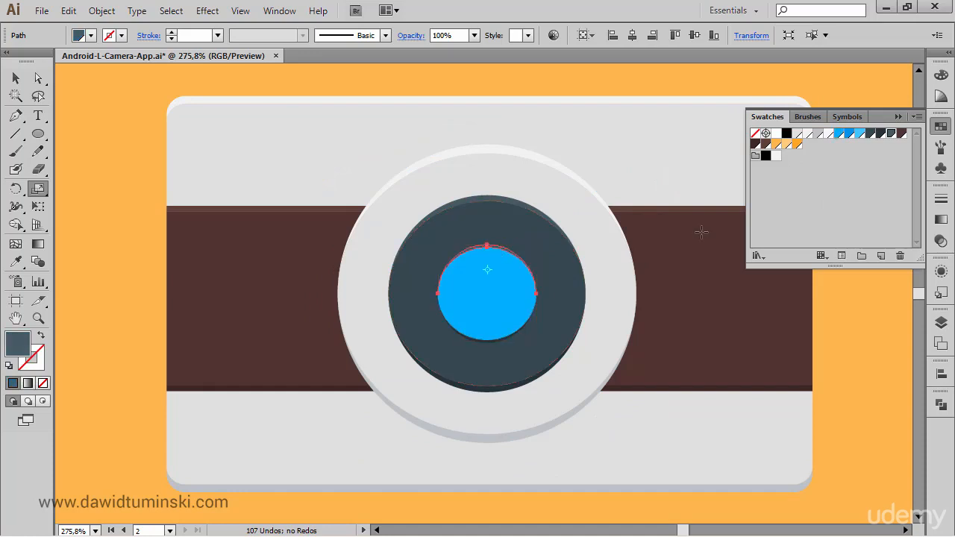
left_click(857, 135)
left_click(496, 341, "ctrl")
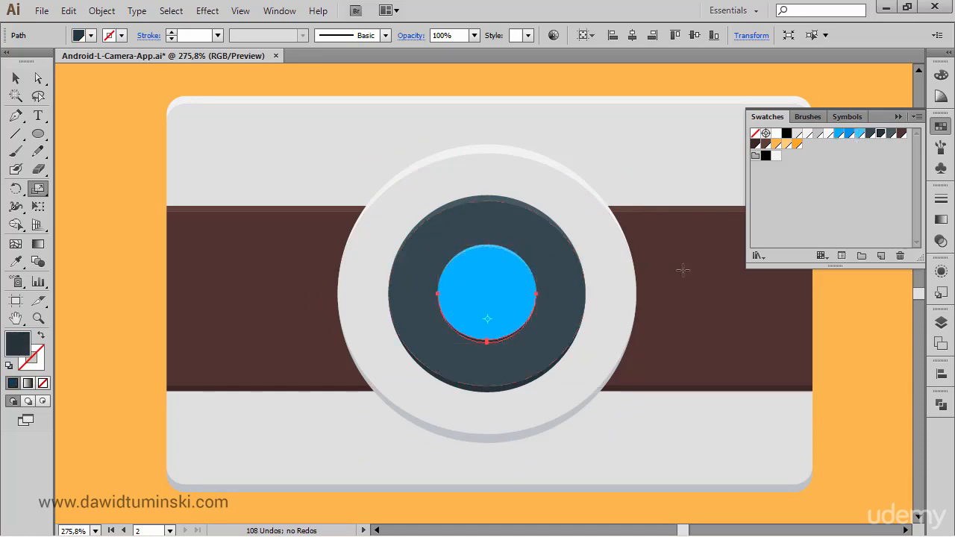
left_click(849, 134)
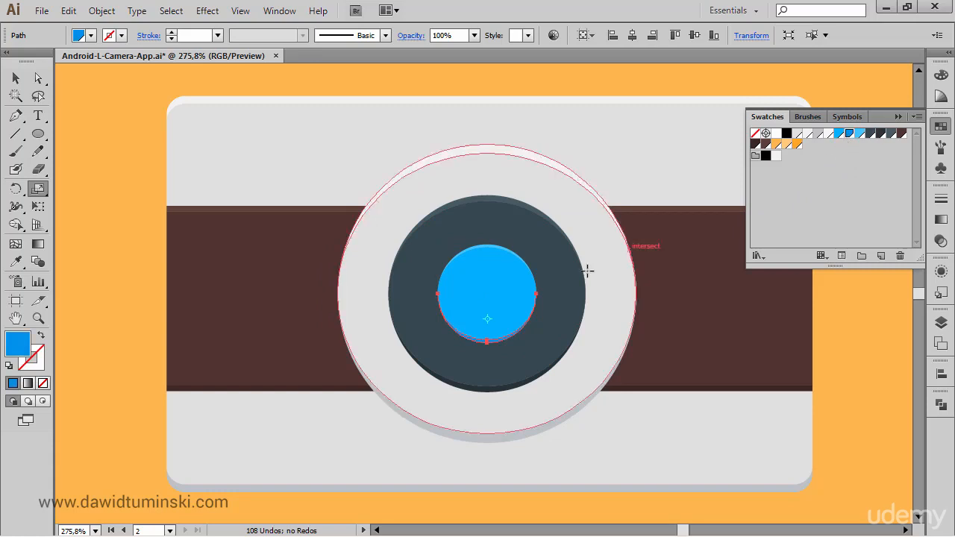
Step: Draw a small white circle as a glint and place it in the upper-right area of the blue lens
key("l")
left_click_drag(485, 294, 496, 305)
left_click(776, 133)
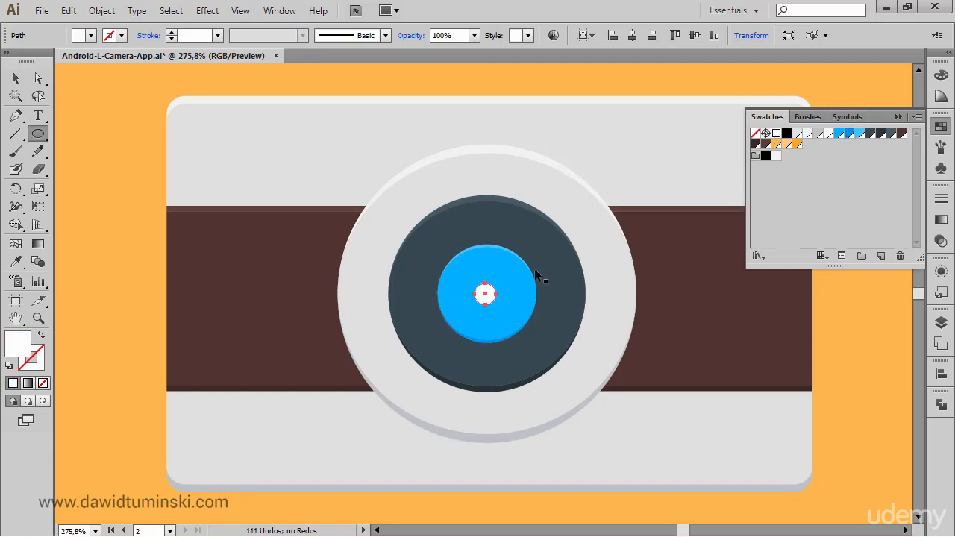
left_click_drag(485, 295, 504, 276)
left_click(842, 327, "ctrl")
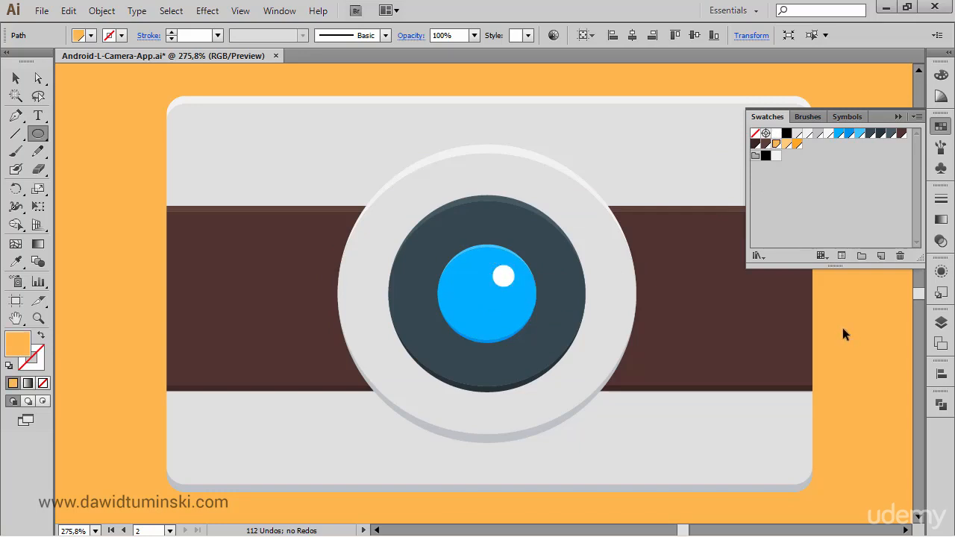
Step: Draw a small pill-shaped rounded rectangle in the camera body's upper-left corner and fill it with the blue-tinted grey swatch
key("ctrl+1")
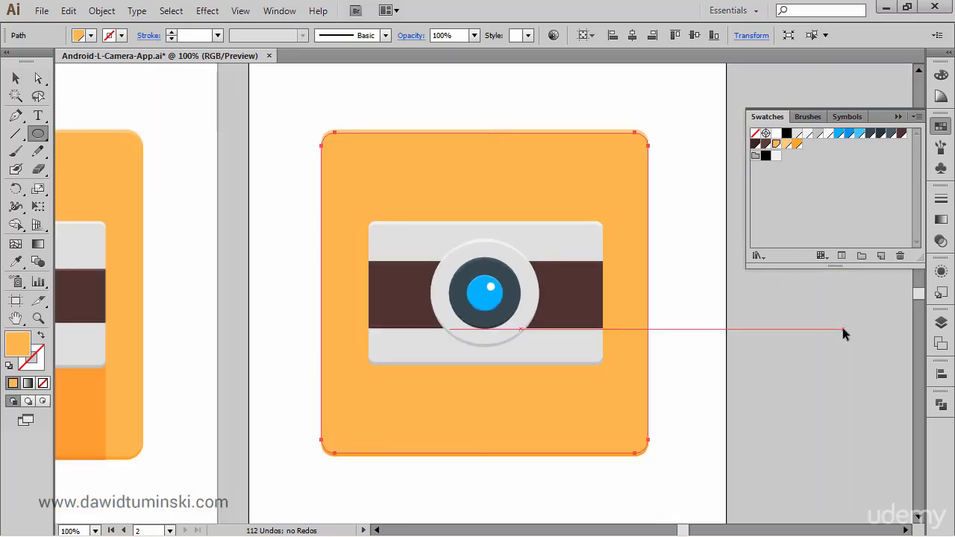
left_click(15, 78)
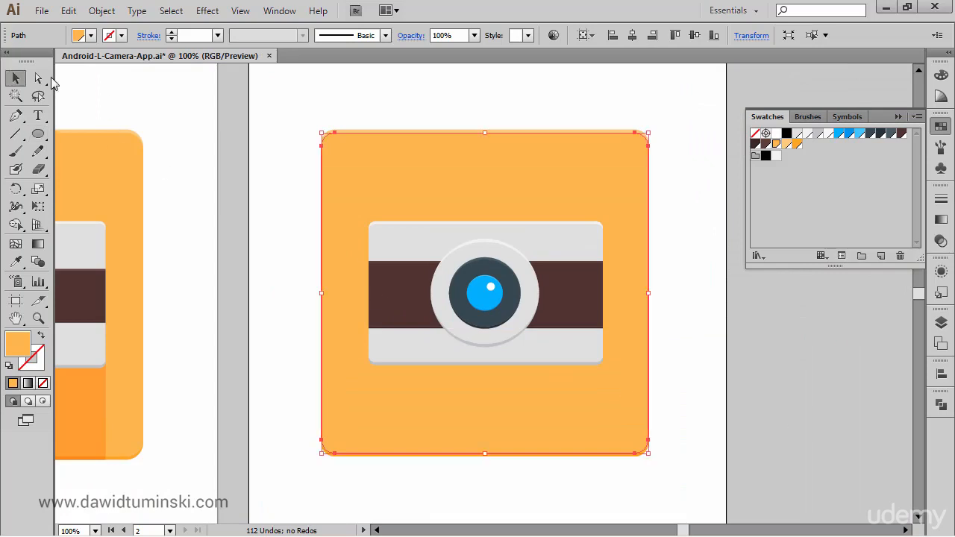
left_click(286, 83)
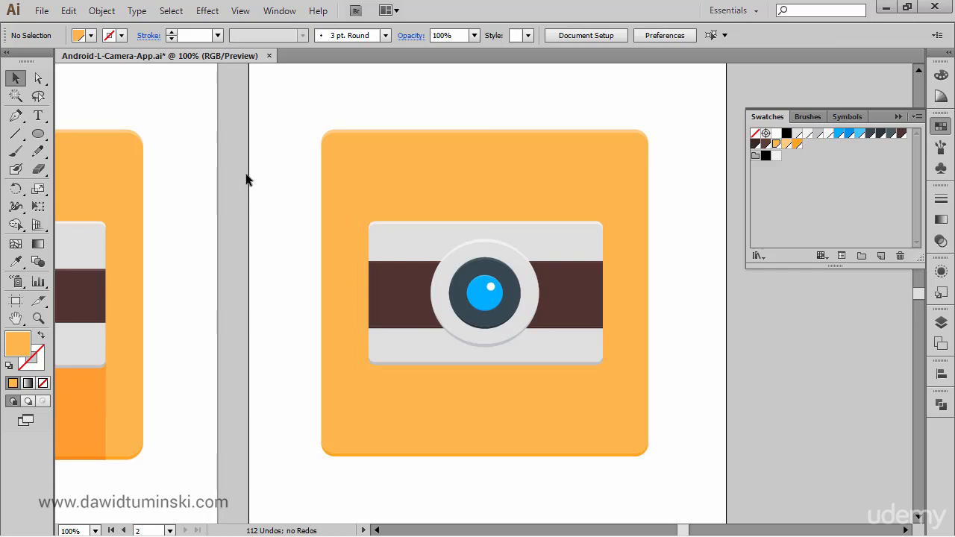
left_click_drag(38, 134, 112, 149)
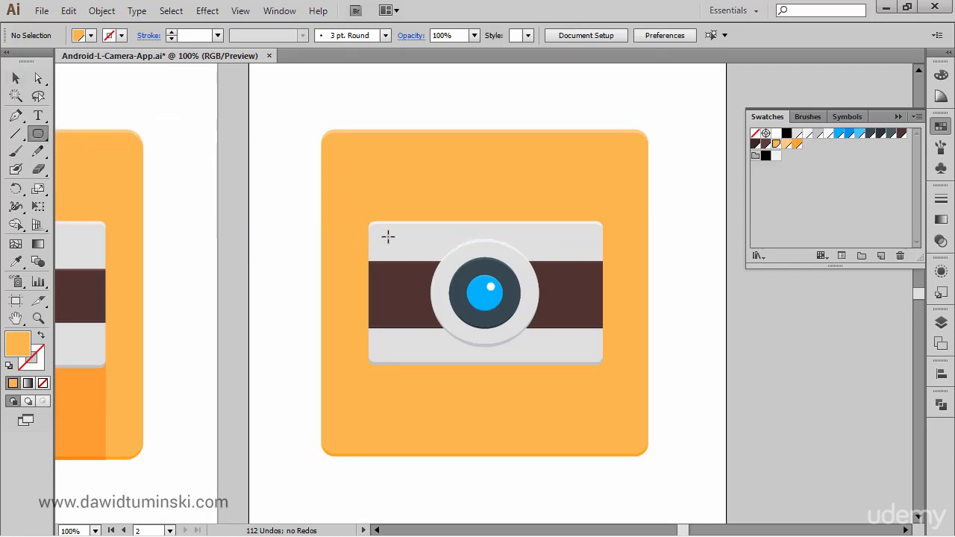
left_click_drag(381, 233, 410, 246)
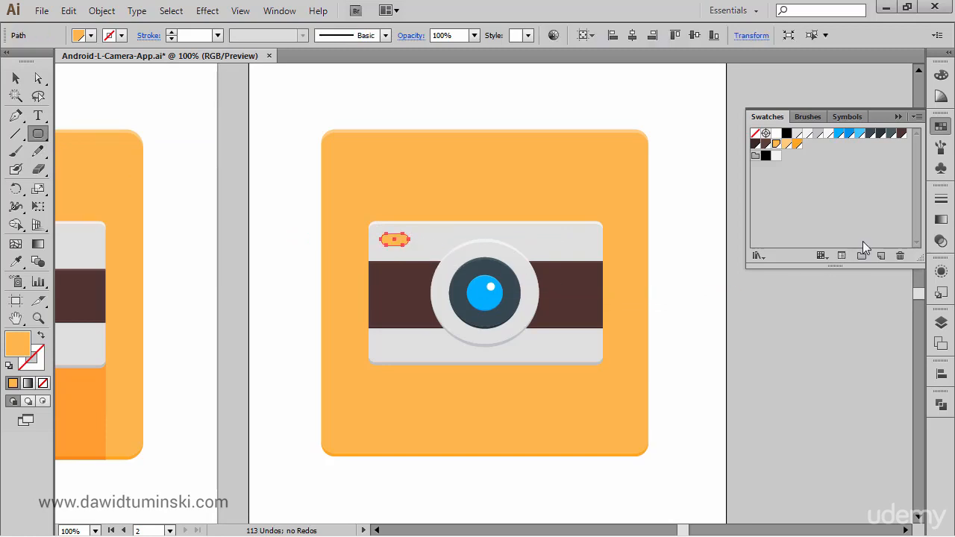
left_click(818, 134)
key("ctrl+shift+a")
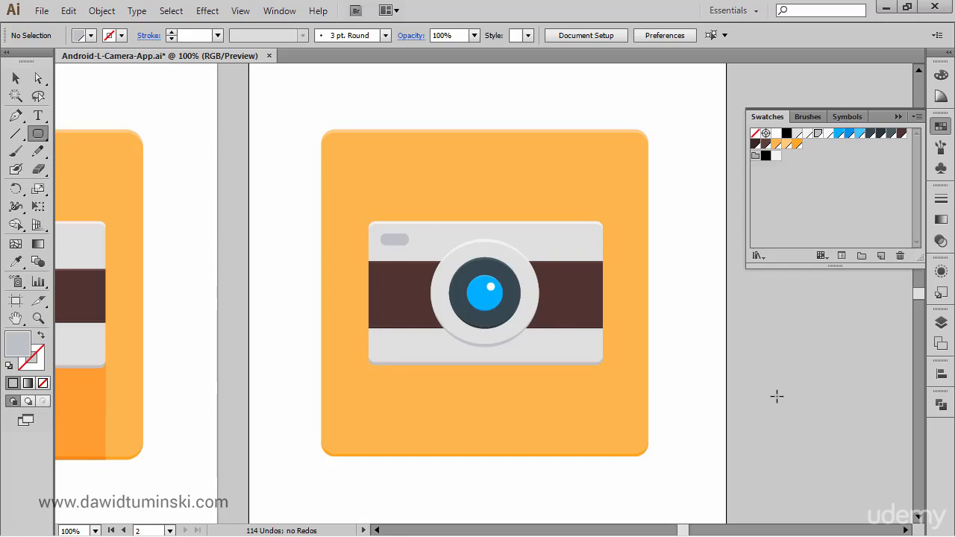
Step: Copy the light grey rounded rectangle of the camera body, leaving the original in place
key("v")
left_click_drag(168, 112, 409, 88)
left_click_drag(485, 402, 274, 391)
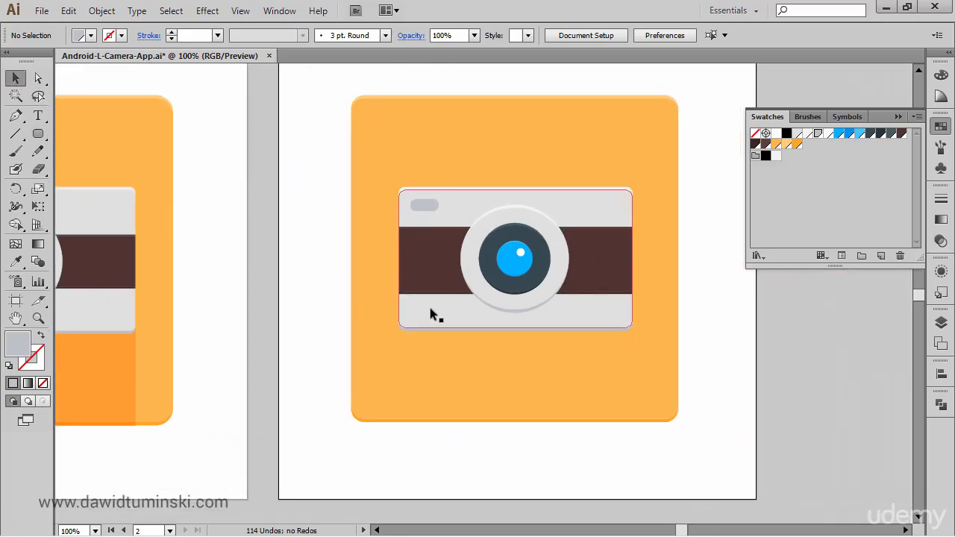
left_click(433, 305)
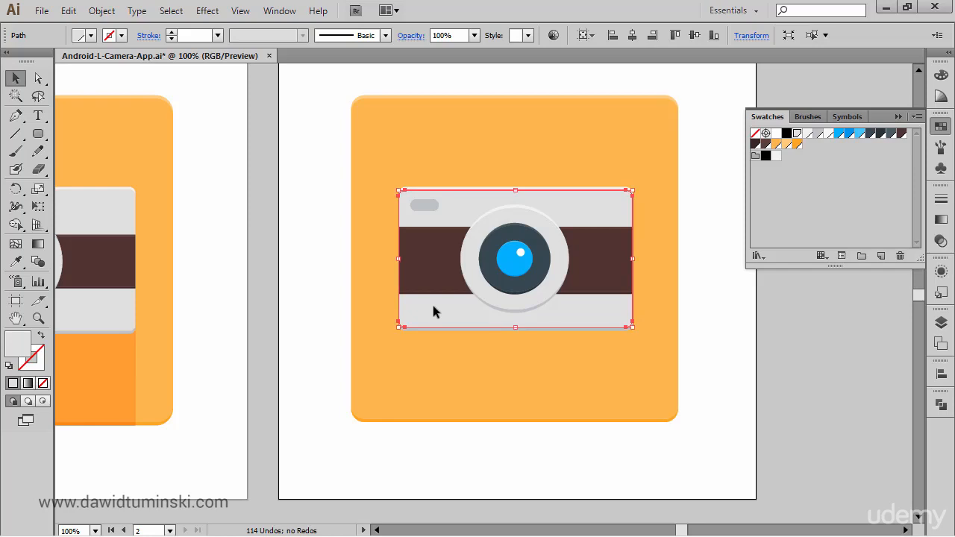
left_click(781, 342)
left_click_drag(800, 333, 742, 351)
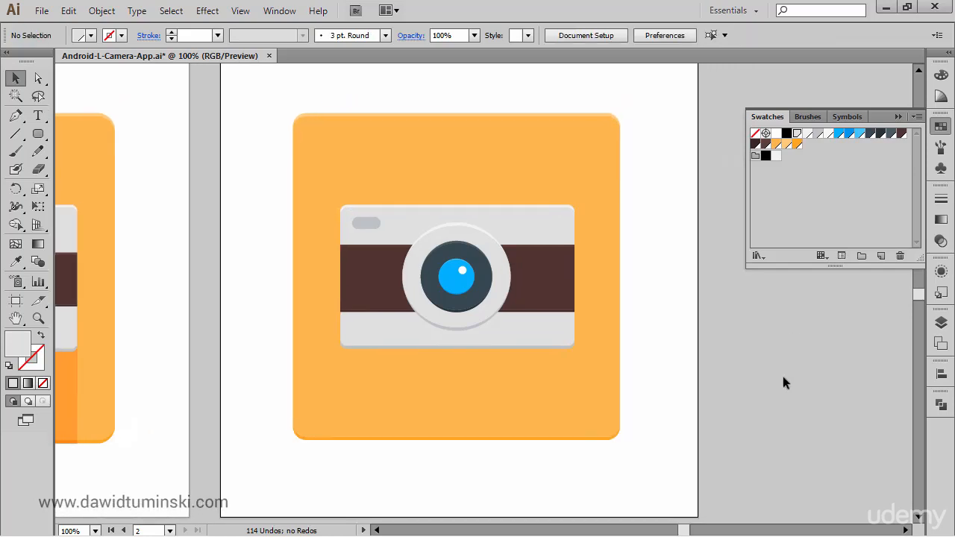
Step: Expand the Camera layer and select the orange background path together with its highlight and shadow edge paths
left_click(941, 323)
left_click(792, 326)
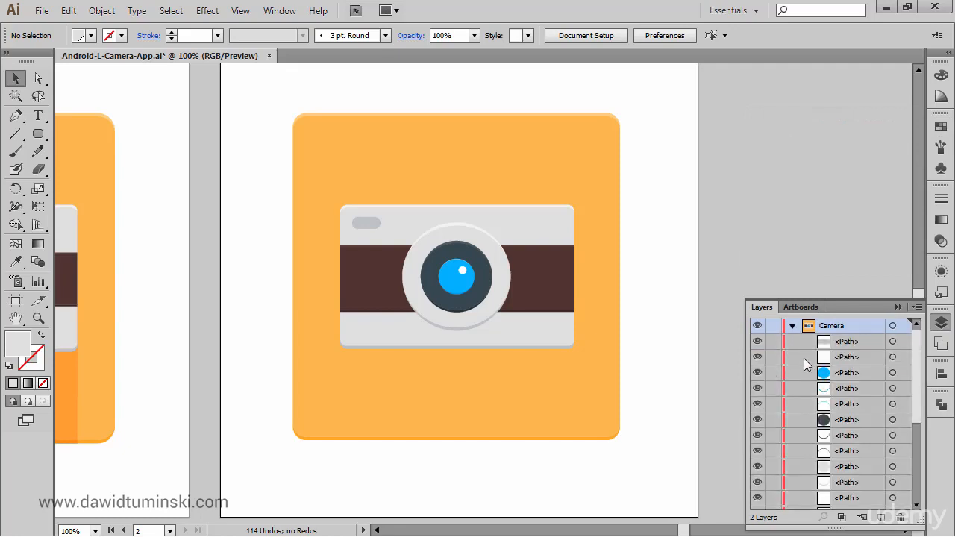
scroll(893, 406, "down", 1)
scroll(892, 407, "down", 3)
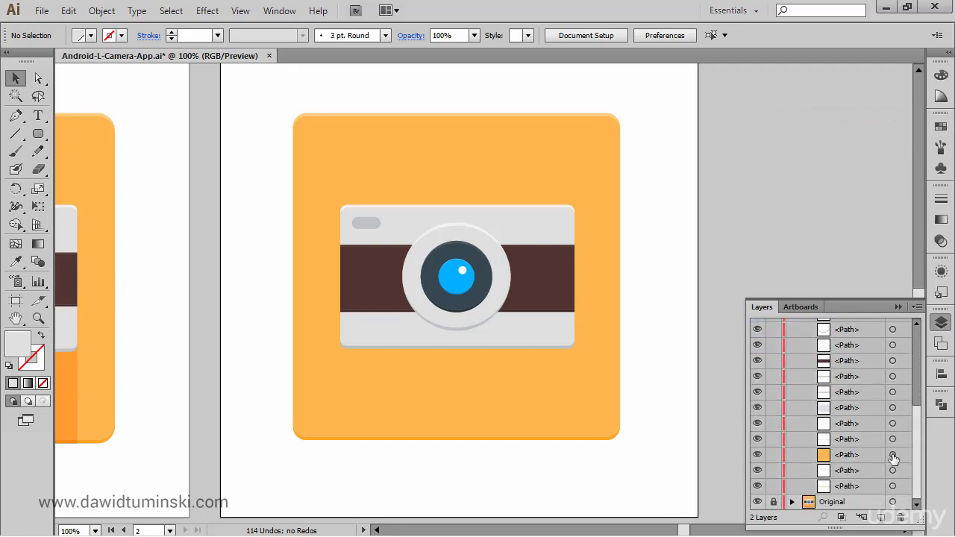
left_click(893, 455)
left_click(893, 470, "shift")
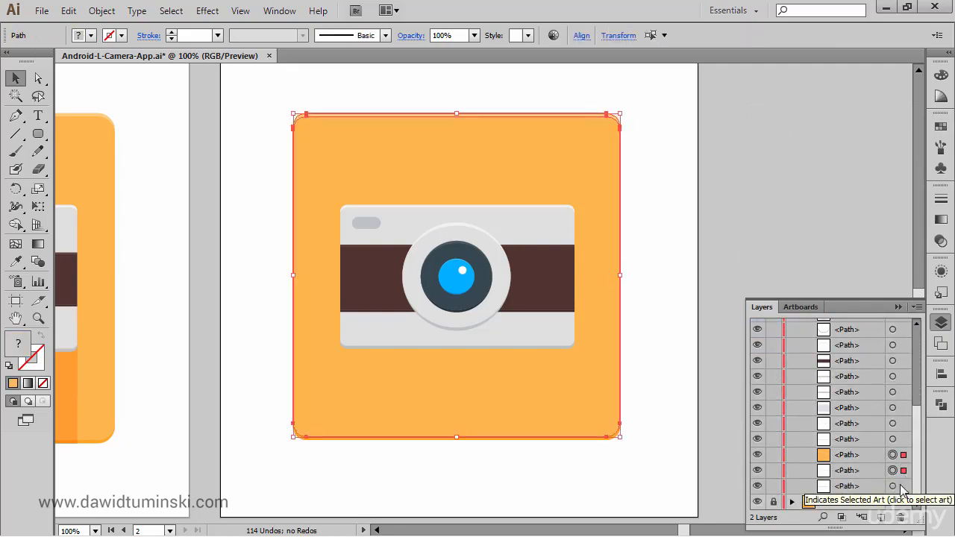
left_click(893, 486, "shift")
left_click(872, 456, "shift")
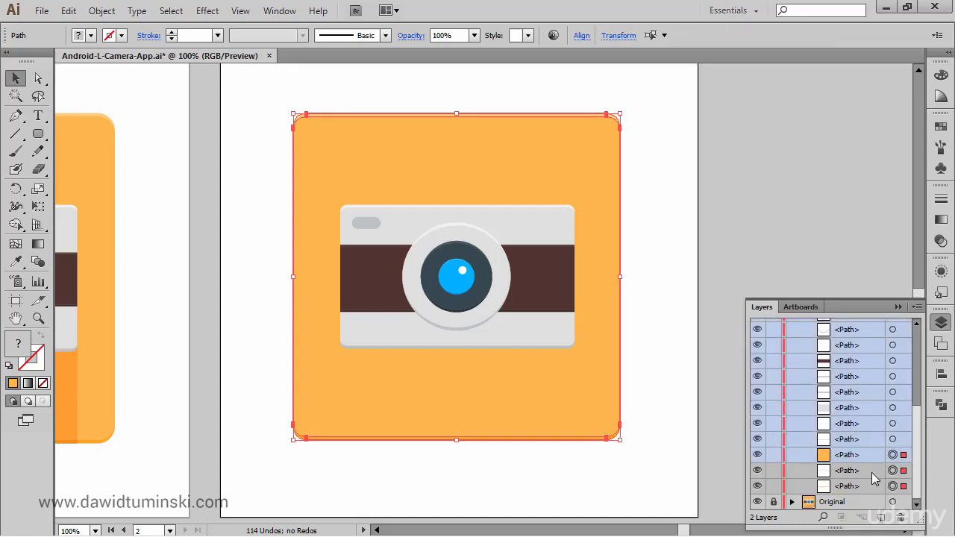
left_click(872, 456)
left_click(873, 486, "shift")
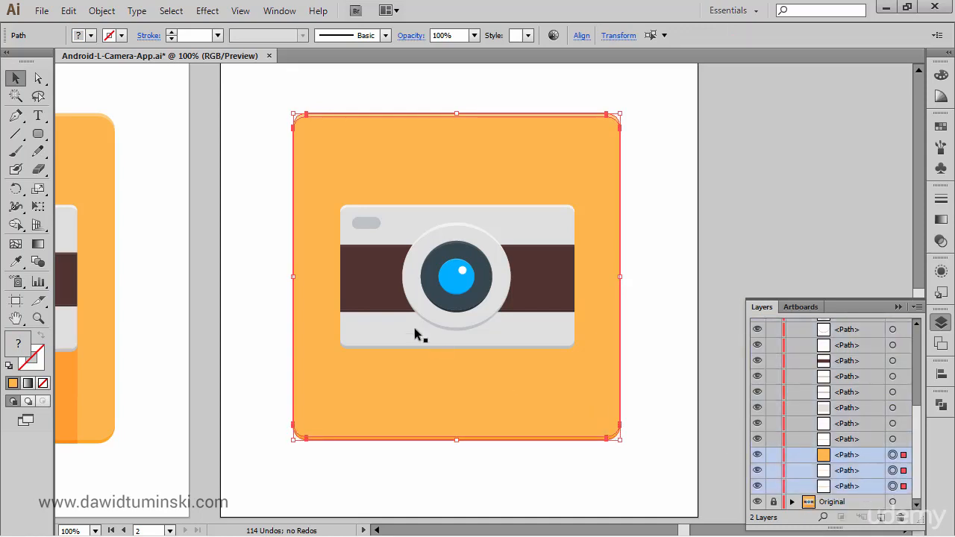
Step: Invert the selection to group all the camera shapes without the background, and lock the group
left_click(170, 11)
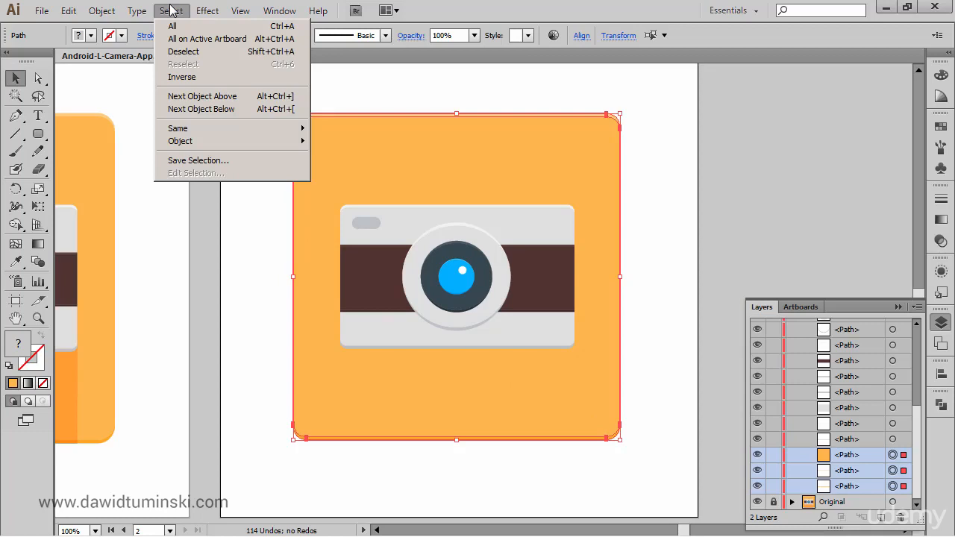
left_click(177, 78)
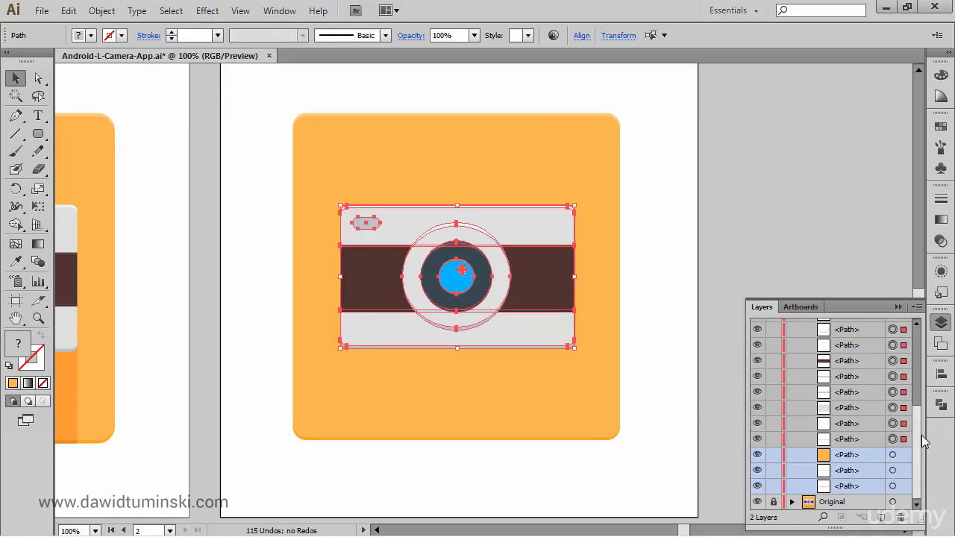
left_click_drag(917, 441, 920, 356)
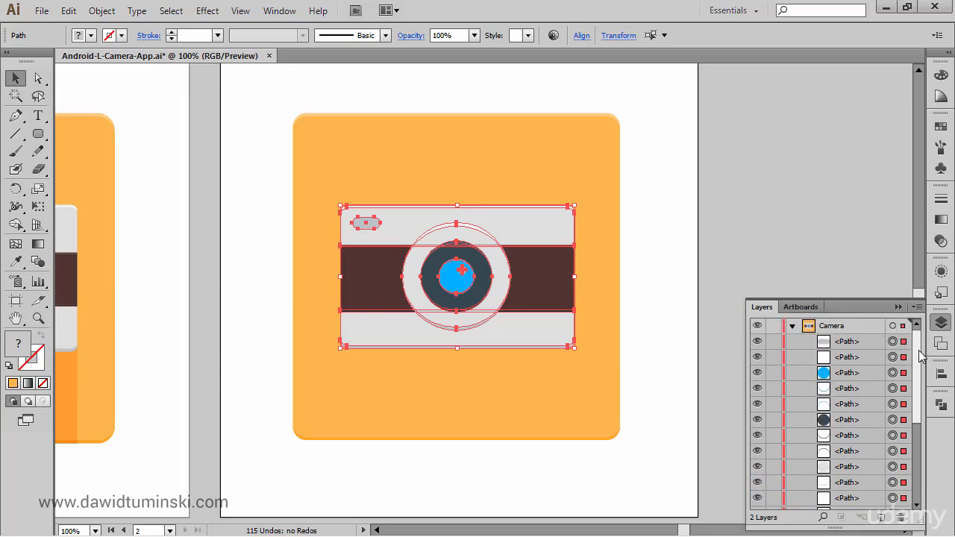
scroll(925, 377, "down", 5)
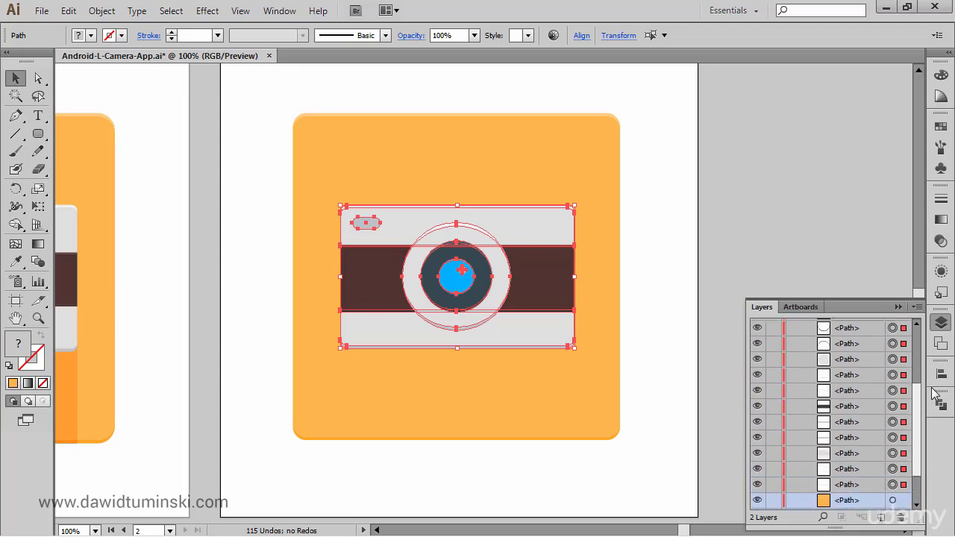
scroll(925, 376, "up", 5)
key("ctrl+g")
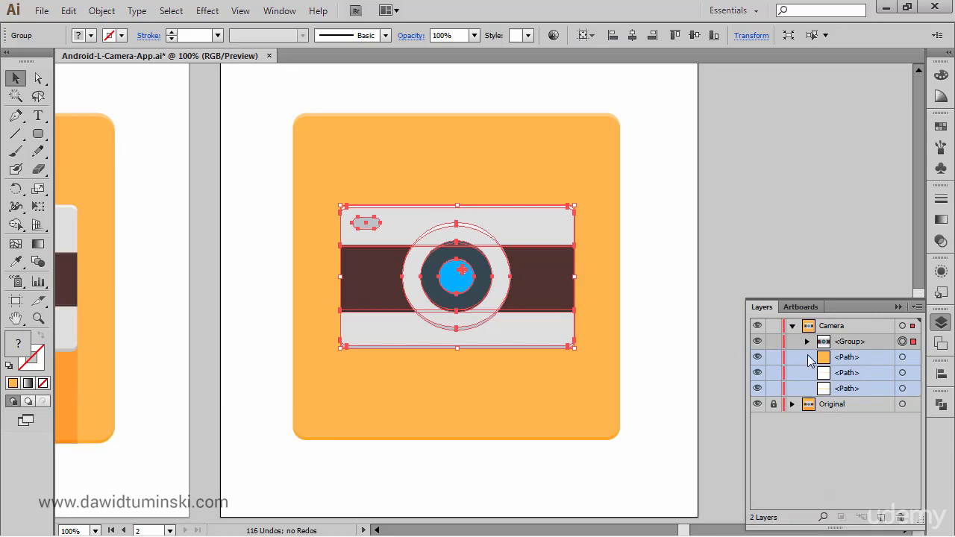
left_click(773, 341)
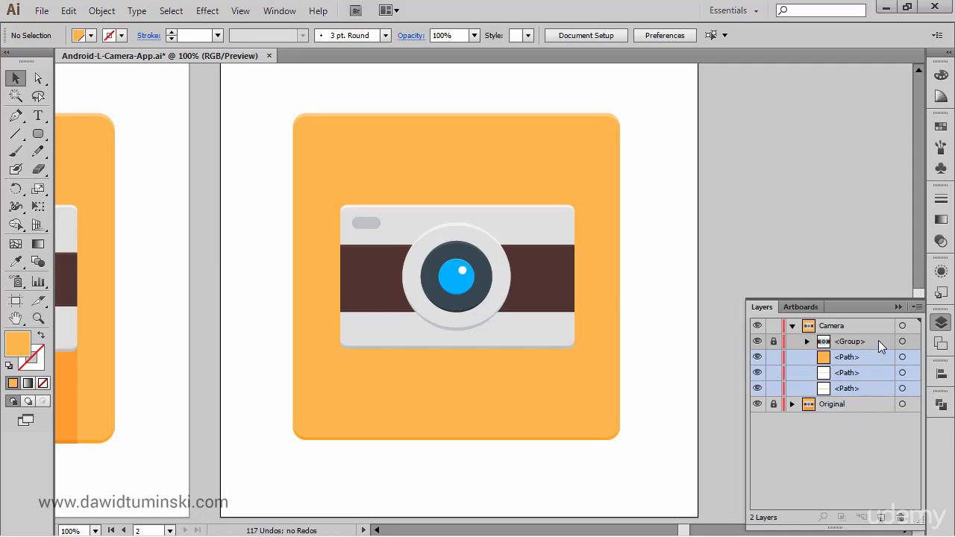
Step: Paste the copied camera body rectangle in front of the locked group and fill it with black
key("ctrl+f")
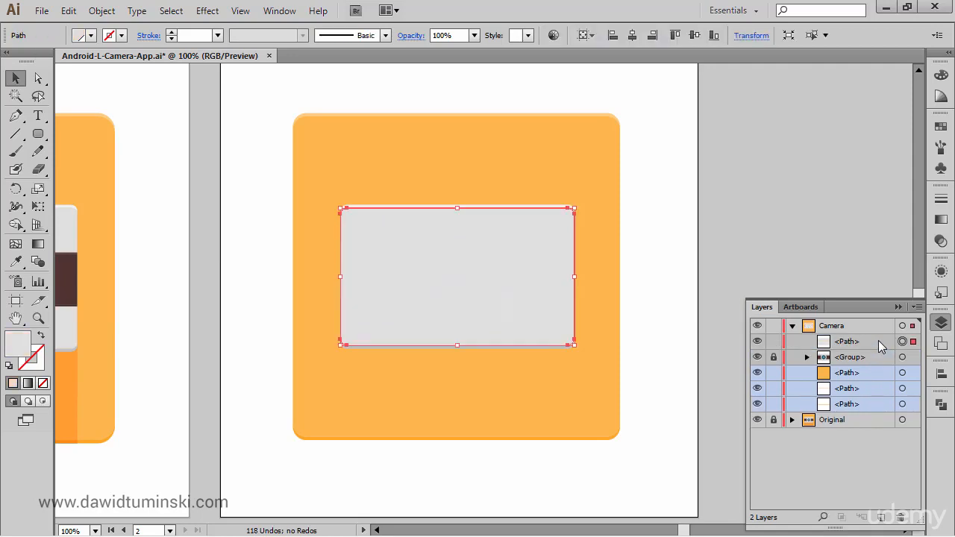
left_click(878, 341)
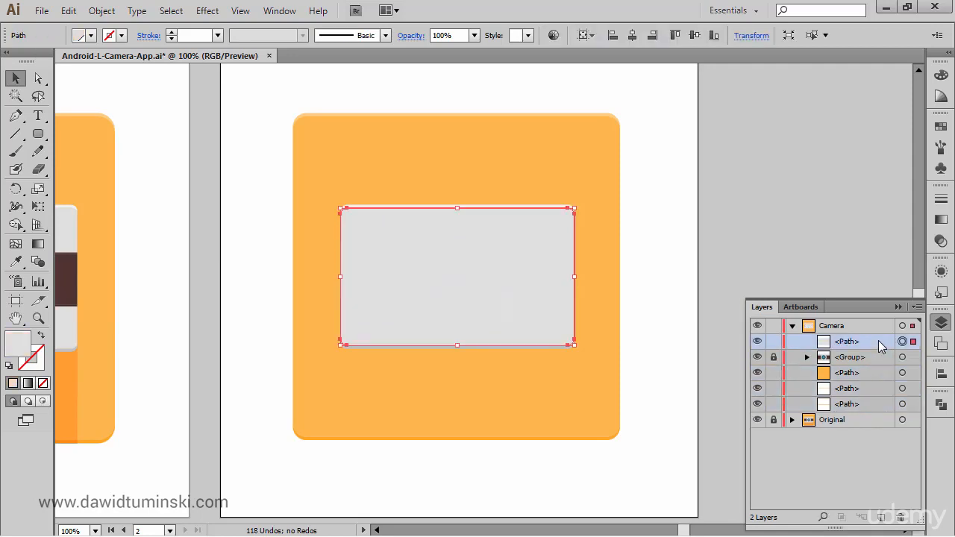
left_click(939, 129)
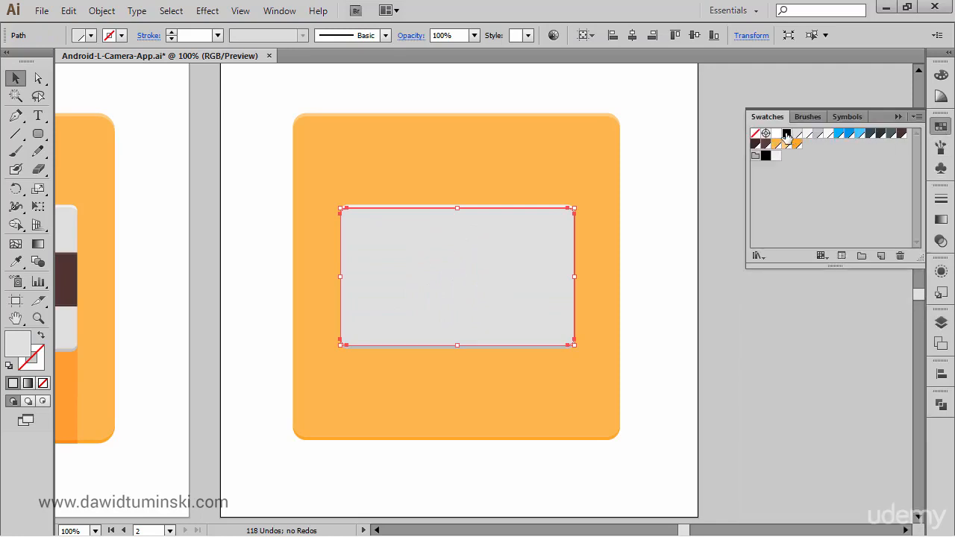
left_click(787, 133)
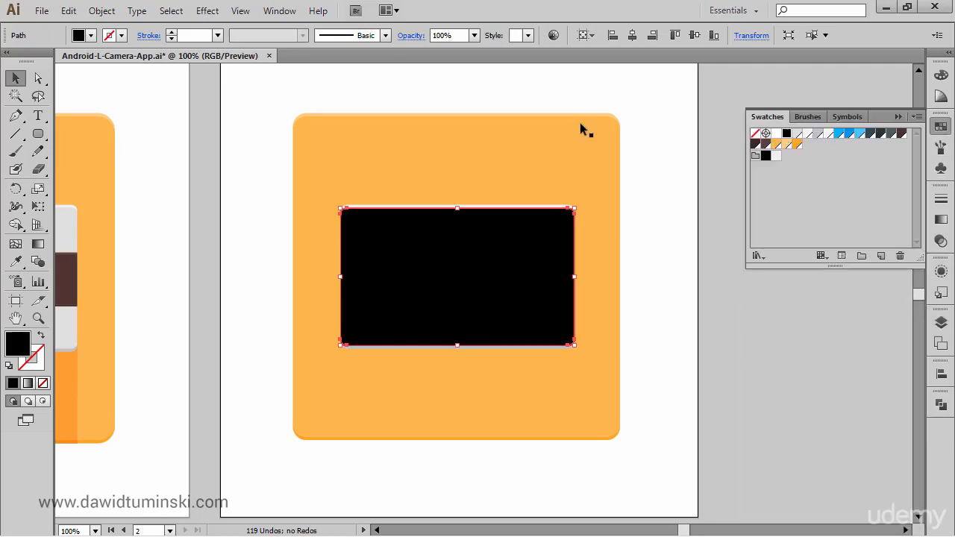
Step: Start a Transform effect on the black rectangle with preview on and set its vertical move to 21 px
left_click(207, 13)
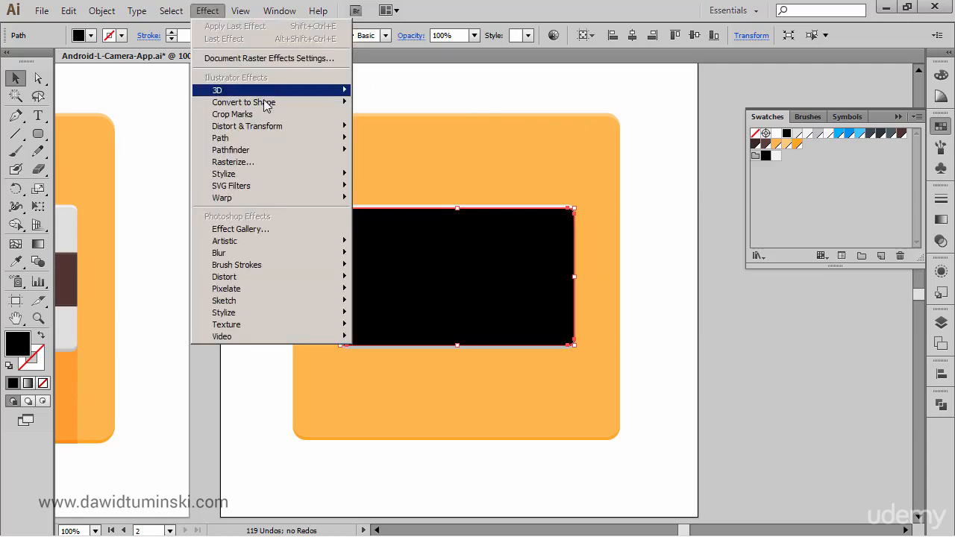
mouse_move(275, 127)
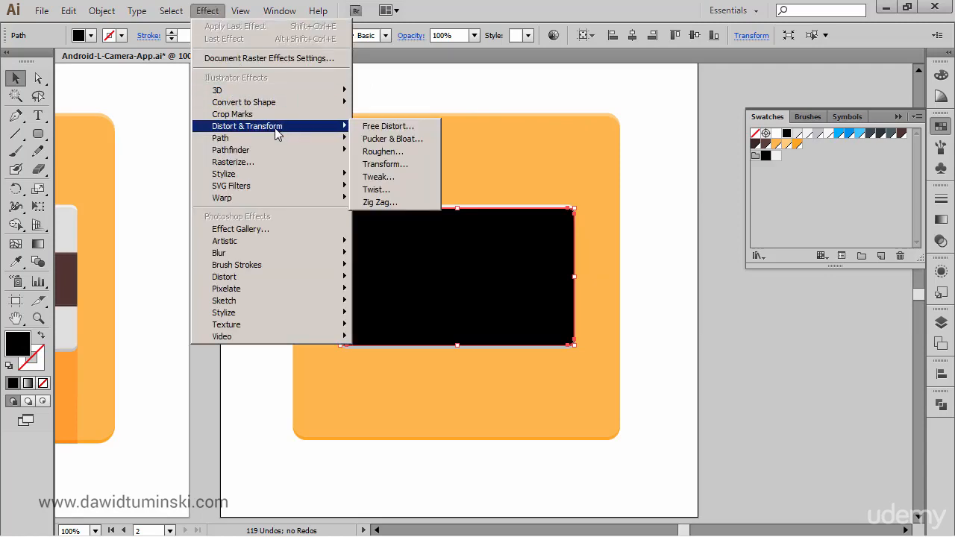
left_click(384, 164)
left_click_drag(353, 86, 274, 44)
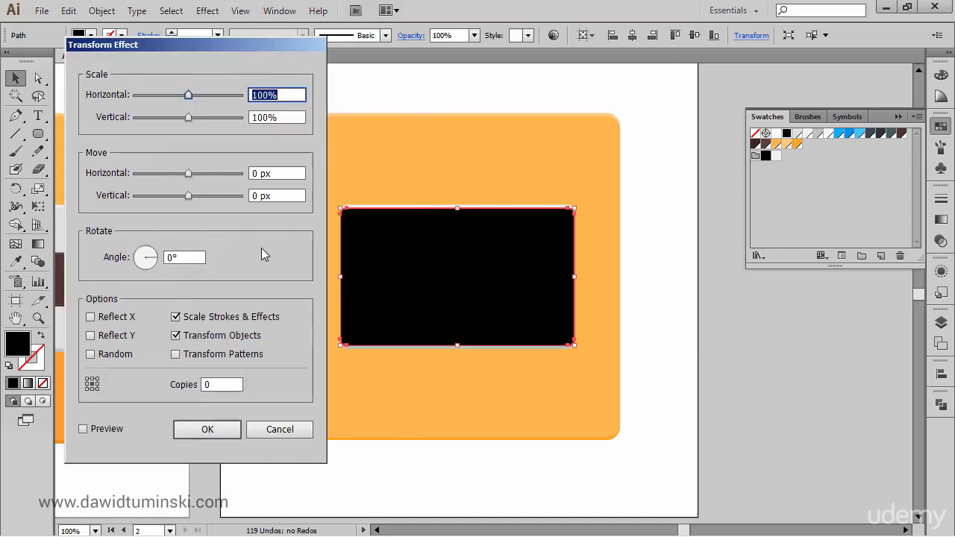
left_click(108, 428)
triple_click(261, 195)
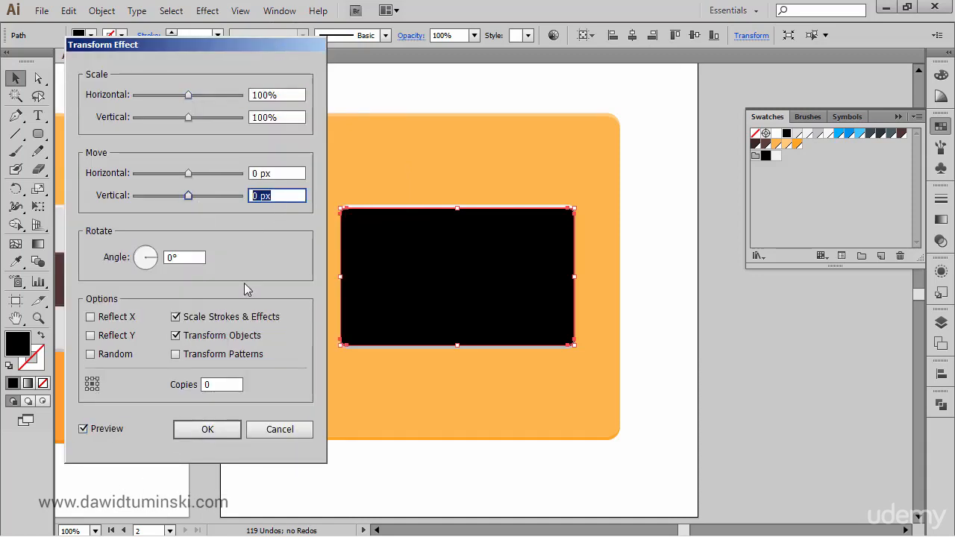
key("Up")
key("Up")
key("Up")
key("Up")
key("Up")
key("Up")
key("Up")
key("Up")
key("Up")
key("Up")
key("Up")
key("Up")
key("Up")
key("Up")
key("Up")
key("Up")
key("Up")
key("Up")
key("Up")
key("Up")
key("Up")
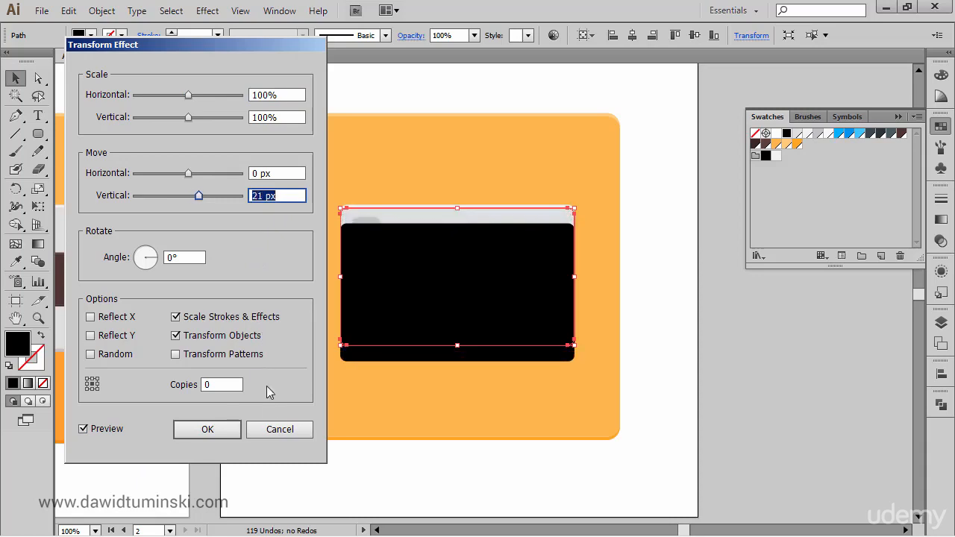
Step: Set the Transform effect to 7 copies and apply it to the black rectangle
left_click(226, 384)
key("Up")
key("Up")
key("Up")
key("Up")
key("Up")
key("Up")
key("Up")
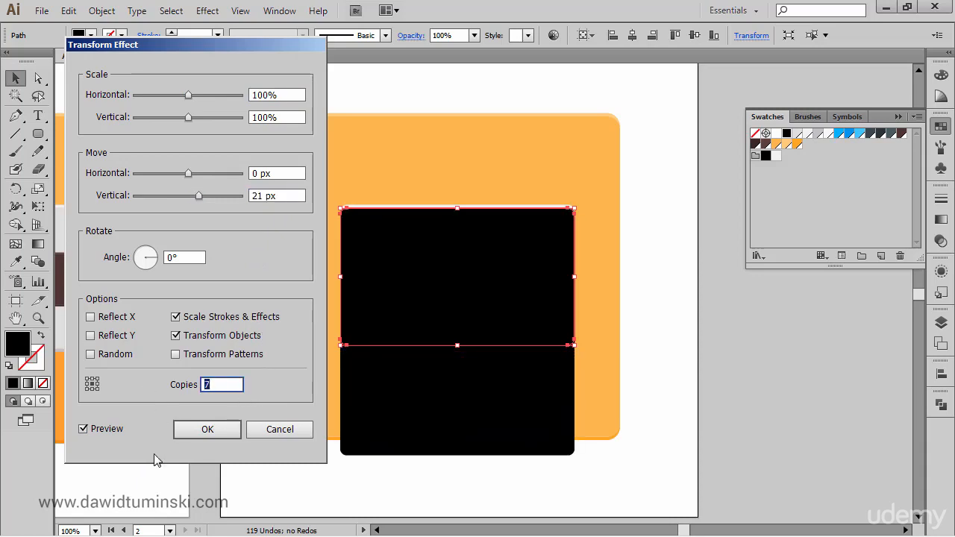
left_click(198, 435)
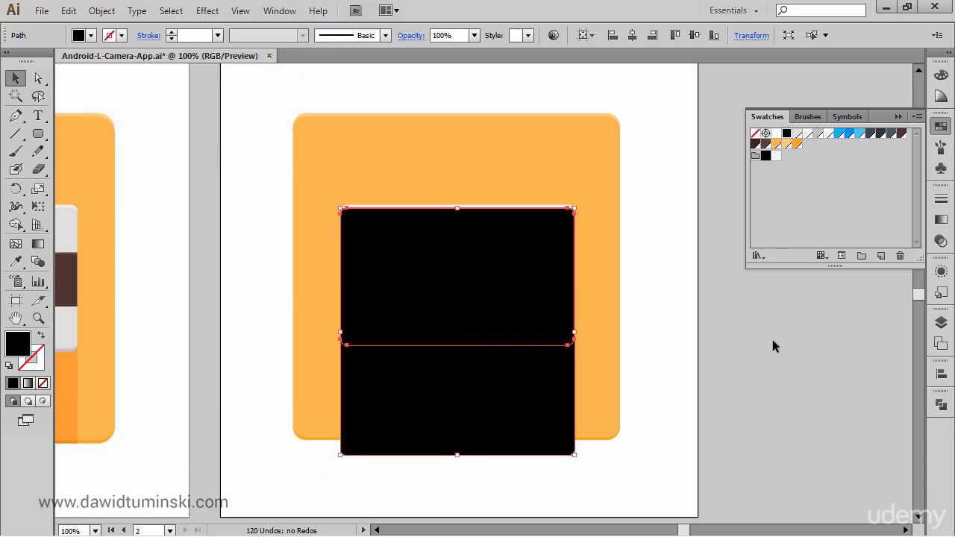
Step: Set the black shadow shape's blending mode to Soft Light and its opacity to 30%
left_click(941, 322)
left_click(411, 36)
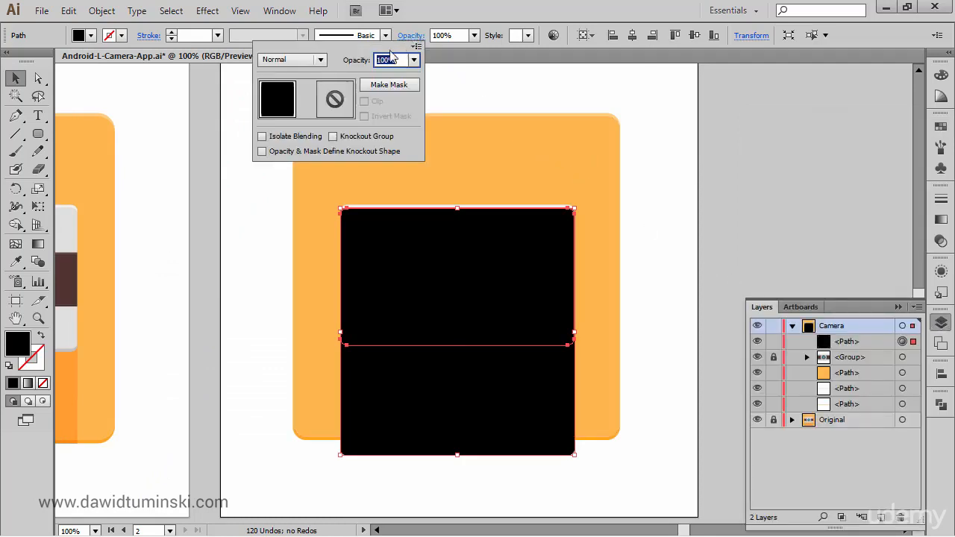
left_click(292, 60)
left_click(312, 218)
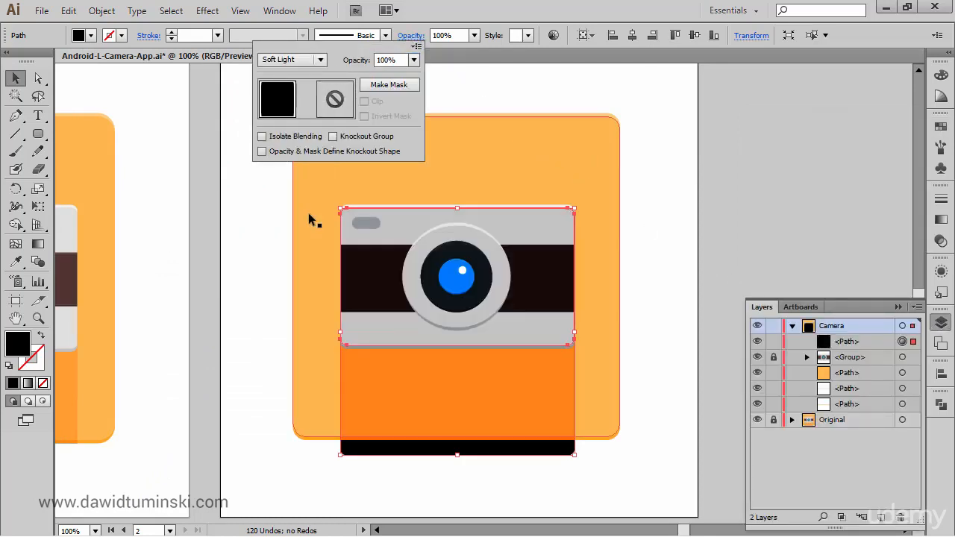
left_click(414, 60)
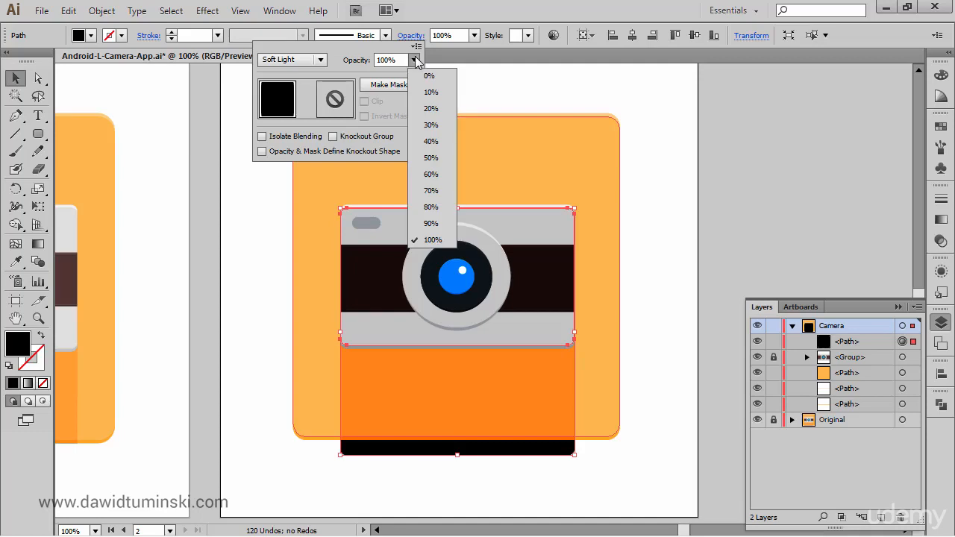
left_click(443, 126)
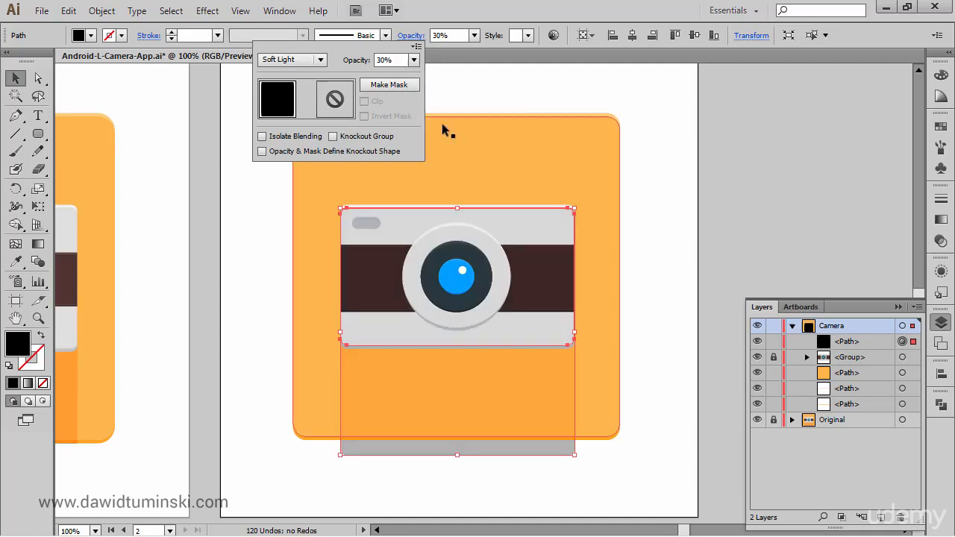
left_click(884, 343)
left_click(878, 342)
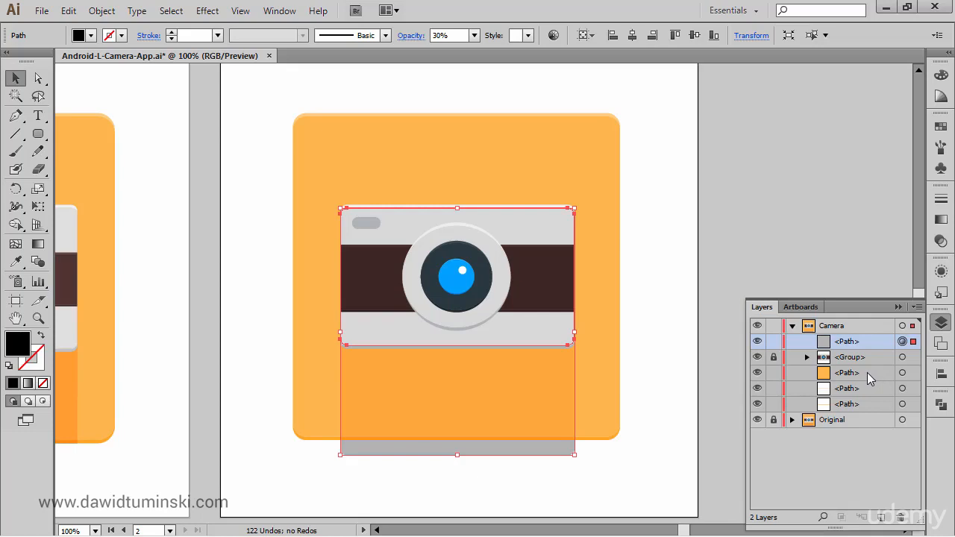
Step: Select the orange background path with its two edge paths in the Camera layer and duplicate all three
left_click(867, 372)
left_click(902, 372)
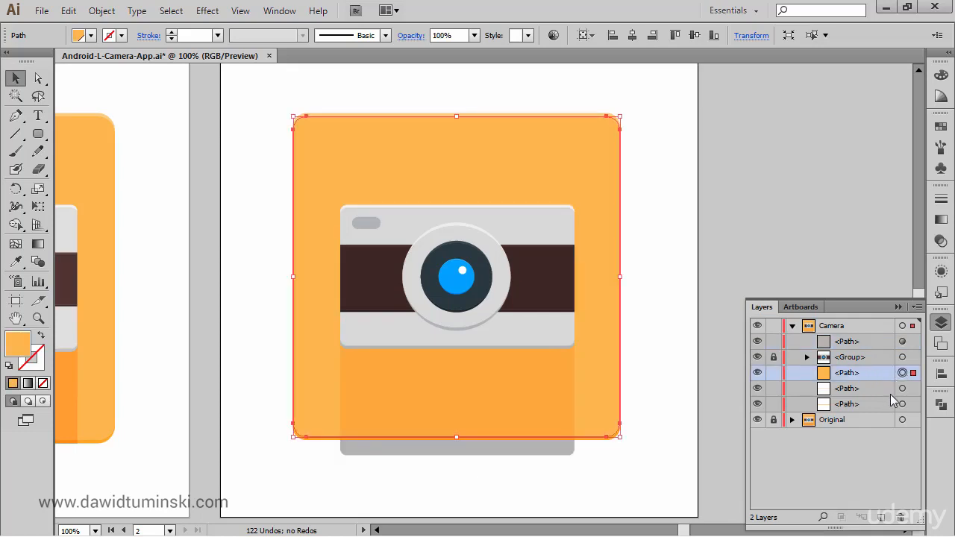
left_click(901, 388, "shift")
left_click(901, 403, "shift")
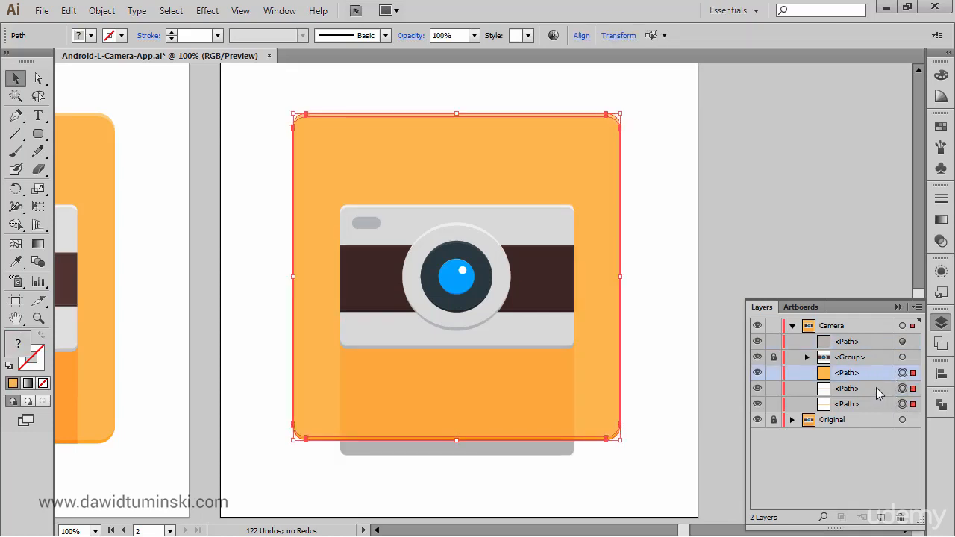
left_click(875, 387, "shift")
left_click(876, 405, "shift")
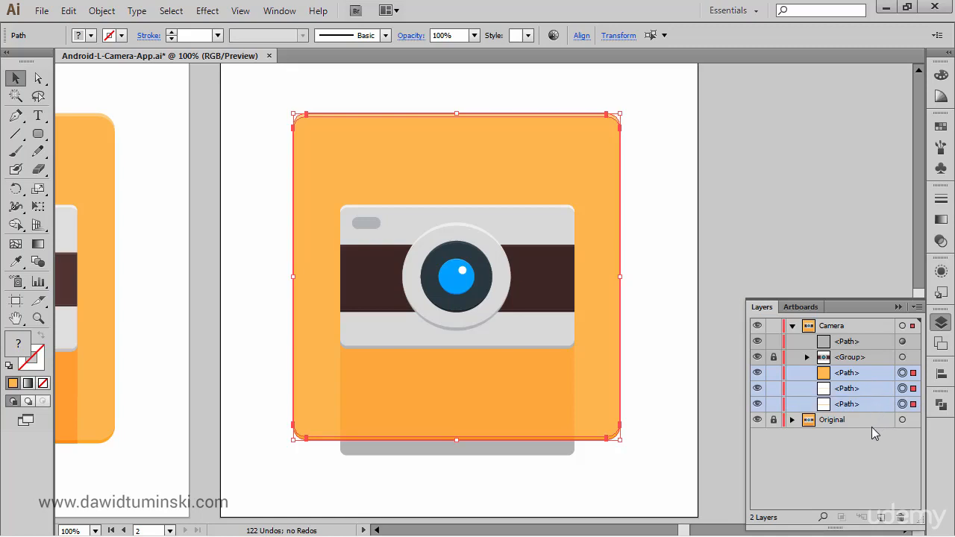
left_click_drag(874, 386, 883, 514)
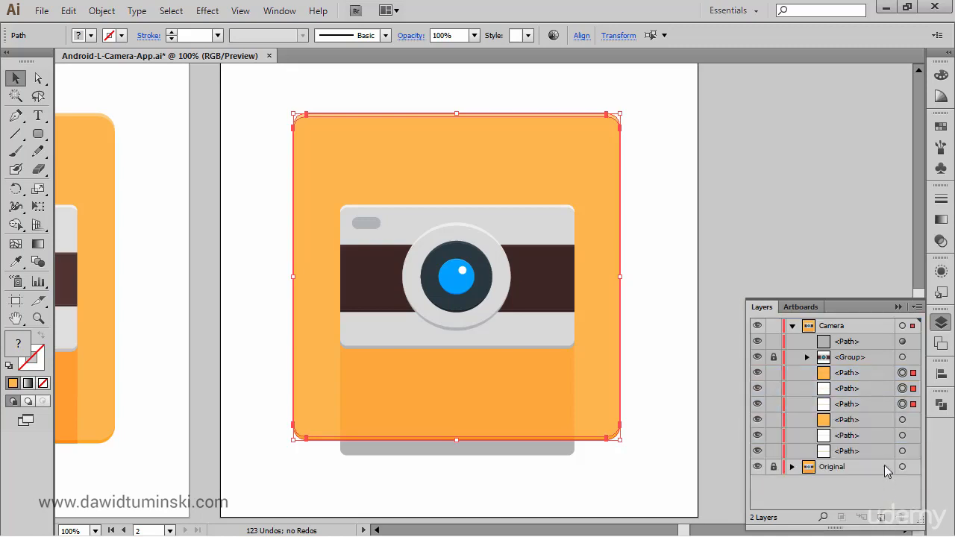
Step: Unite the upper set of background and edge paths into a single shape with Pathfinder
left_click(880, 389, "shift")
left_click(878, 405, "shift")
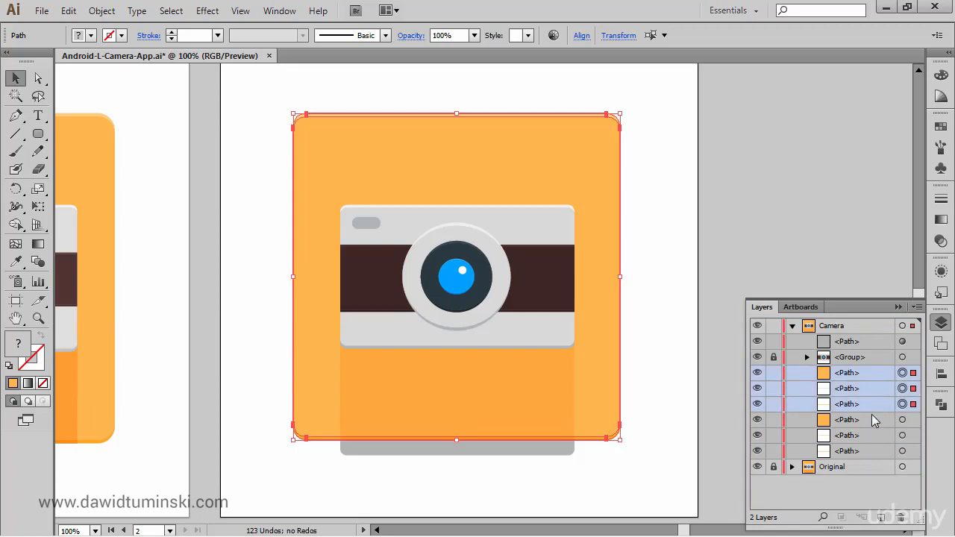
left_click(941, 407)
left_click(766, 428)
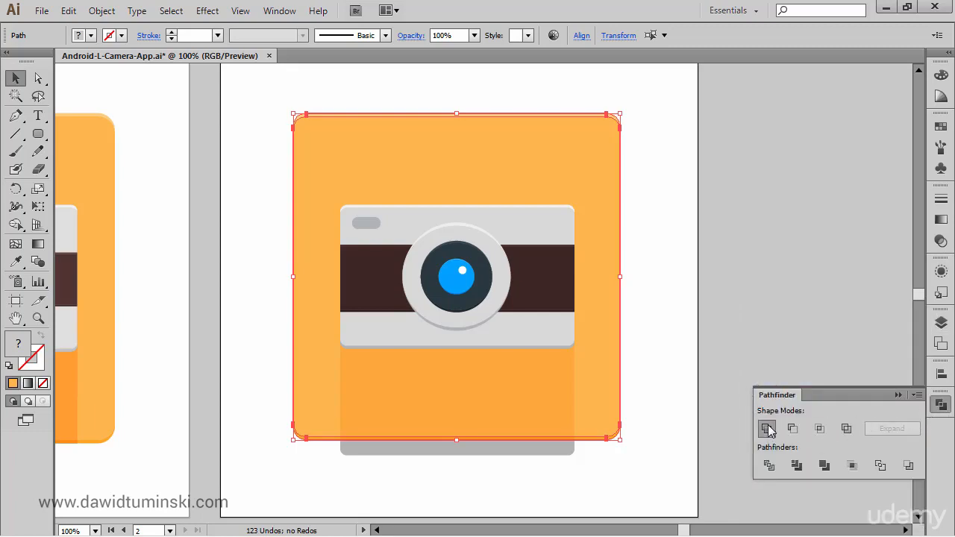
left_click(941, 323)
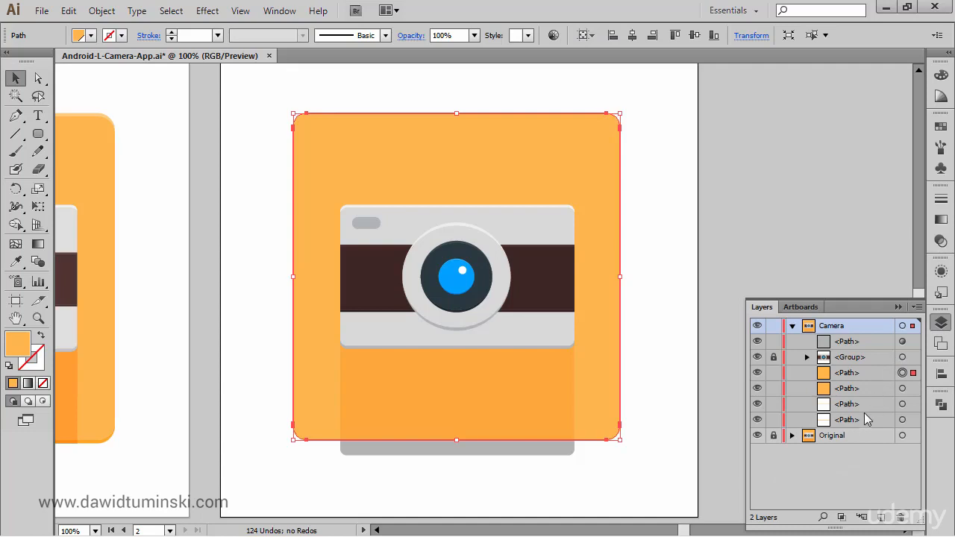
Step: Move the united background shape to the front of the Camera layer and make it a clipping mask for the shadow
left_click(869, 372)
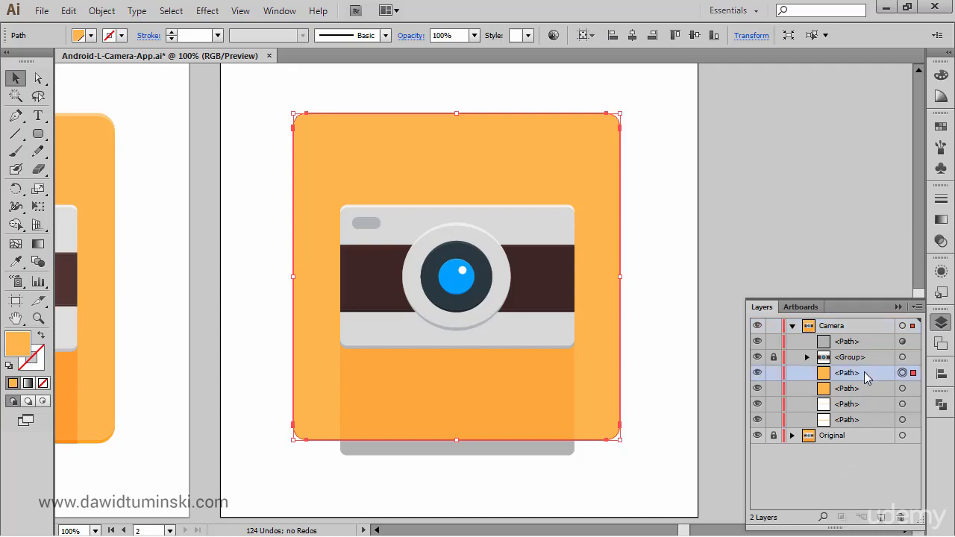
left_click_drag(864, 371, 865, 335)
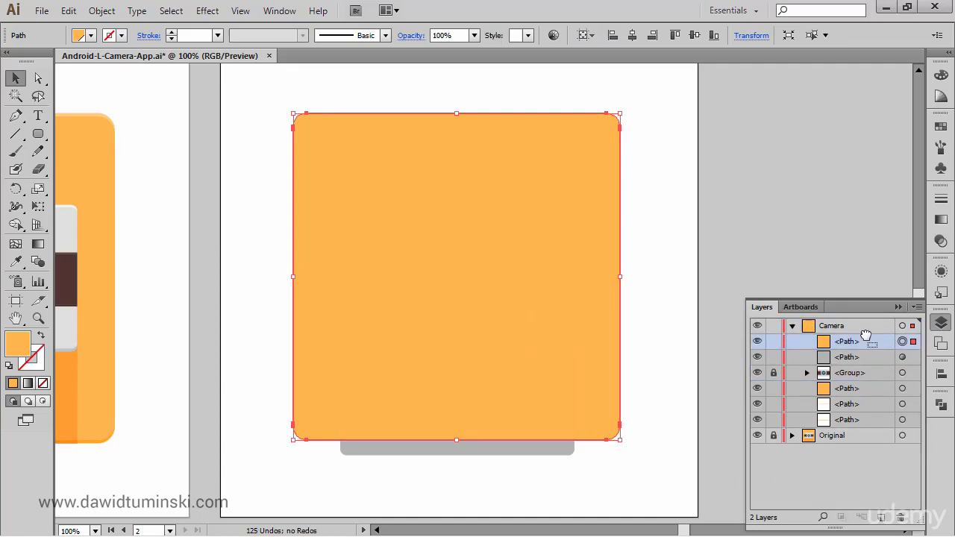
left_click(902, 356, "shift")
left_click(882, 362, "shift")
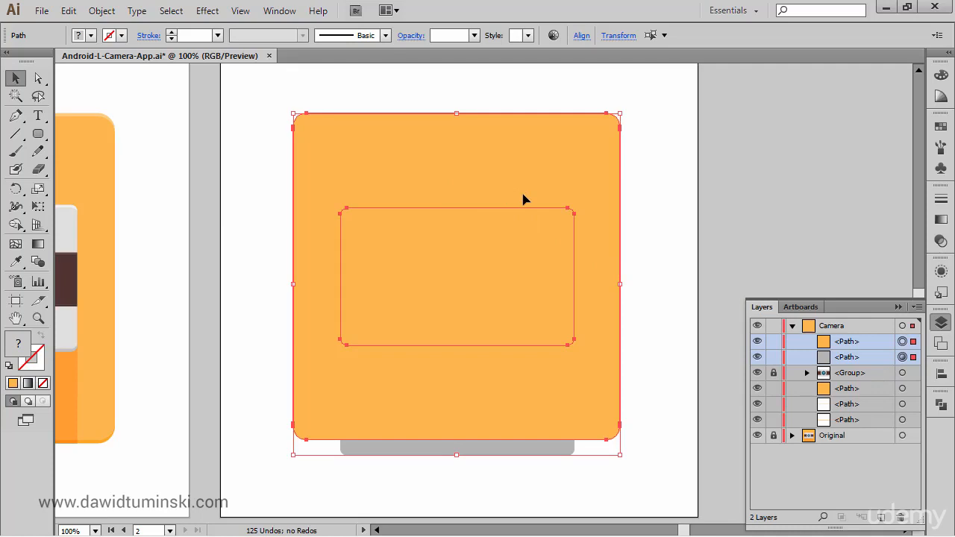
key("ctrl+7")
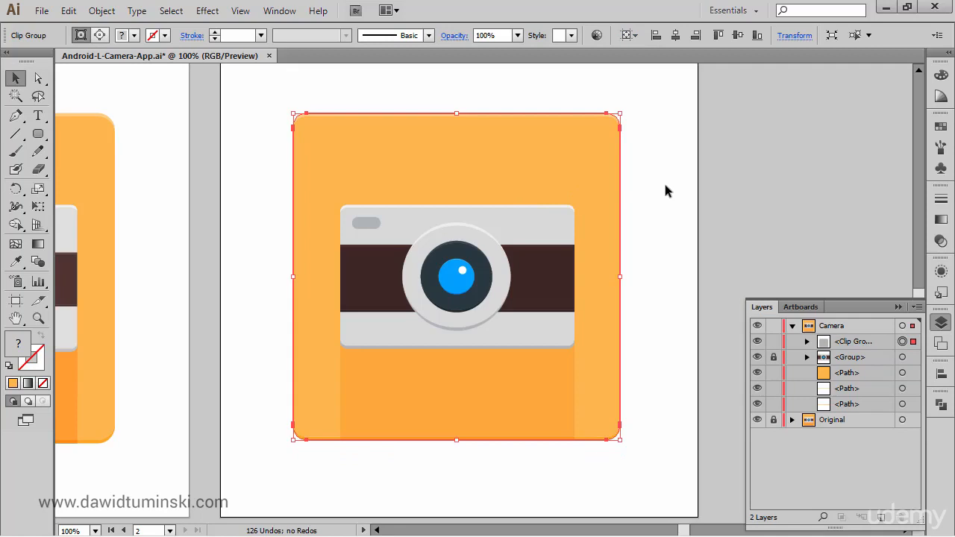
left_click(105, 12)
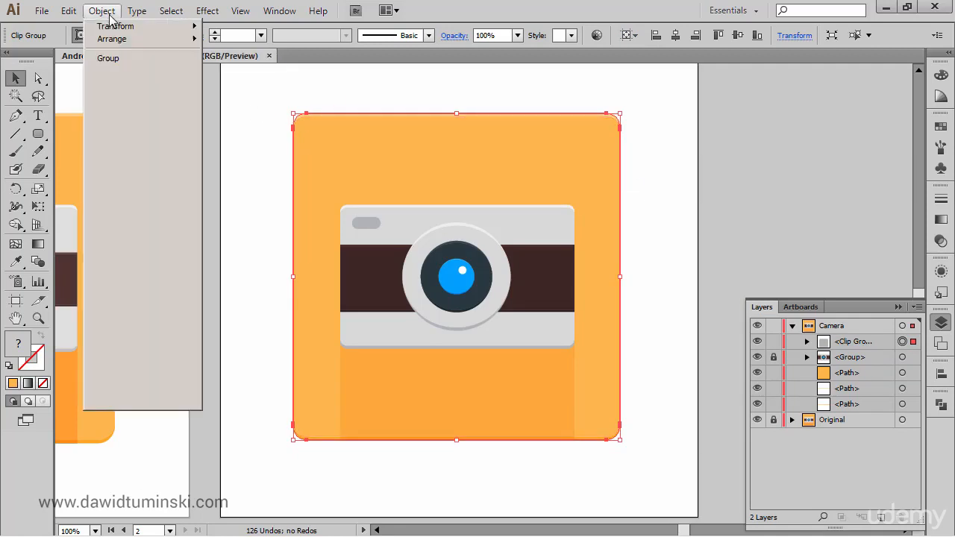
mouse_move(171, 370)
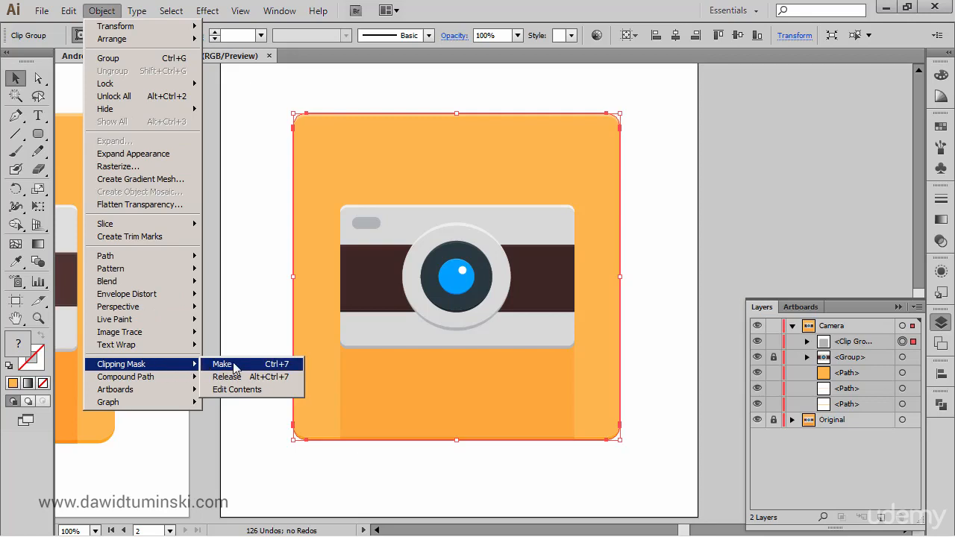
Step: Move the locked camera group above the clipped shadow group in the layer order and deselect everything
left_click(886, 344)
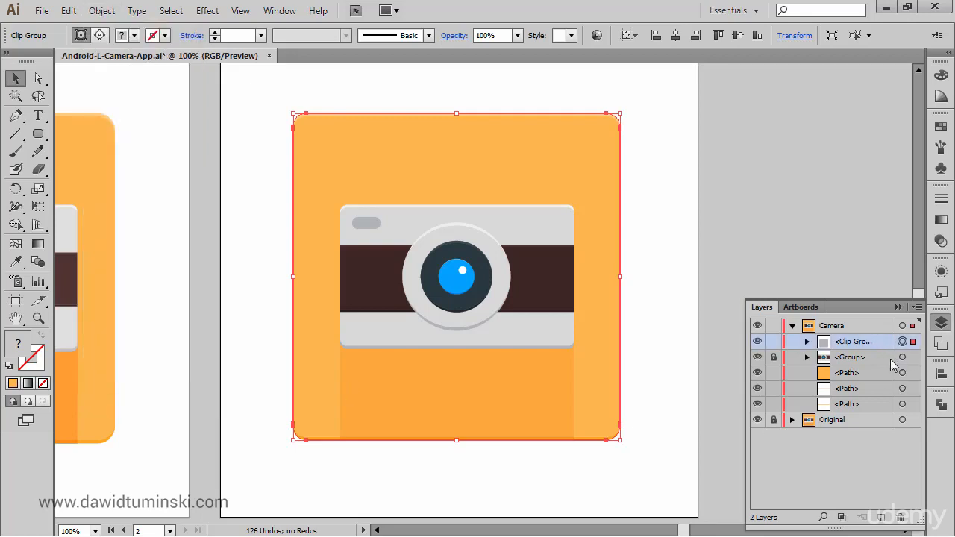
left_click_drag(873, 361, 867, 337)
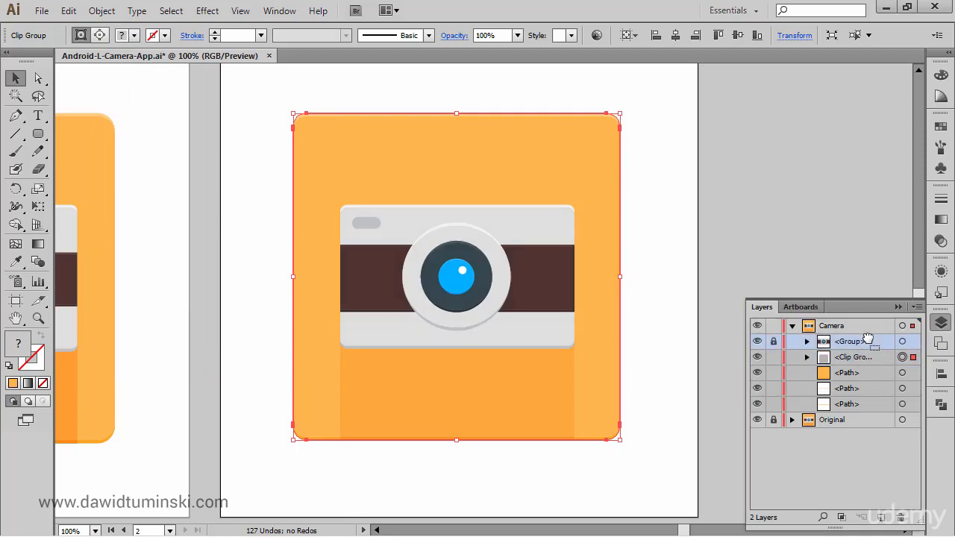
left_click(784, 210)
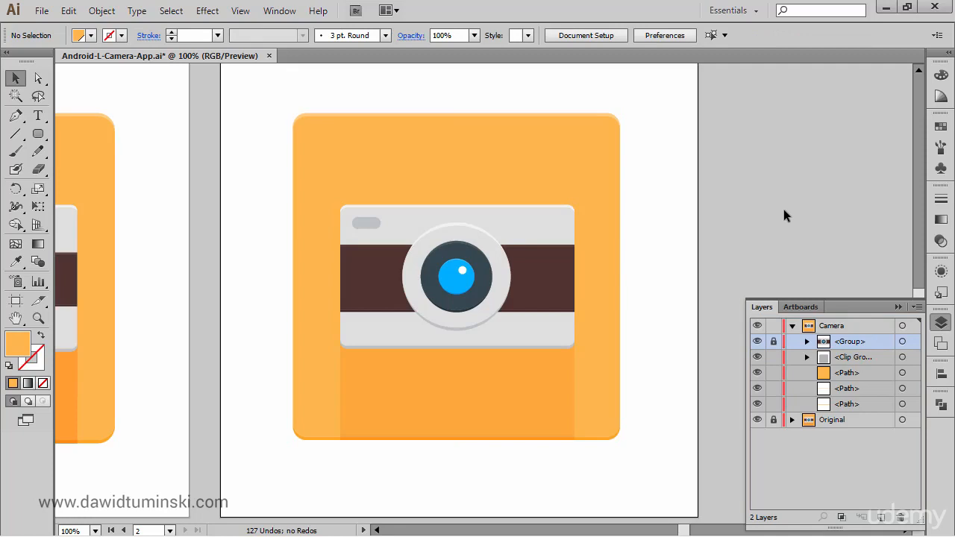